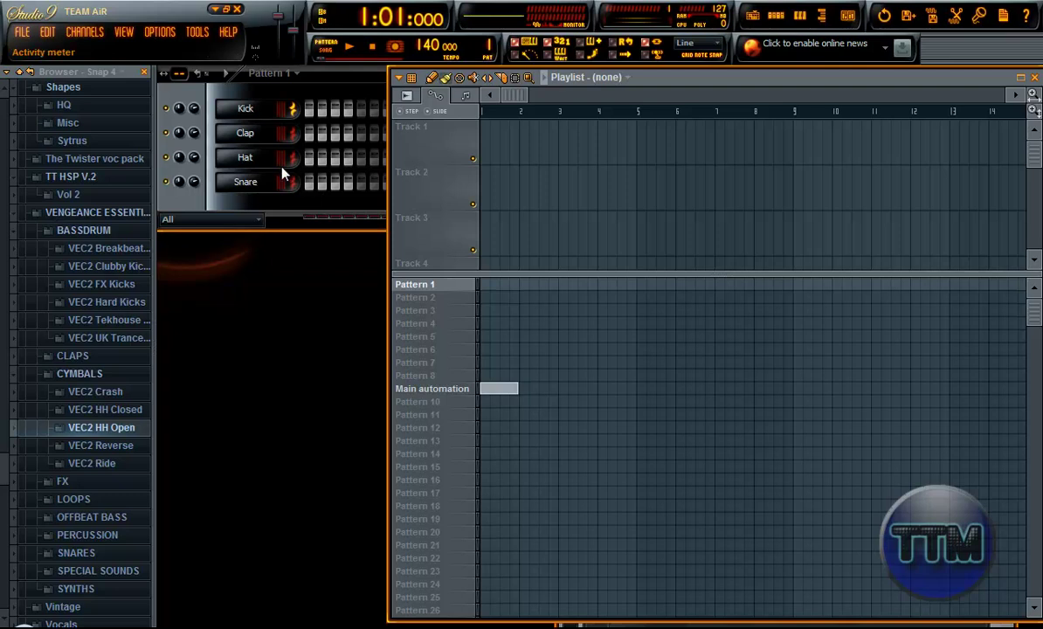
Replace the Kick channel's sampler with the Nexus synthesizer and move its plugin window clear of the channel list.
right_click(245, 109)
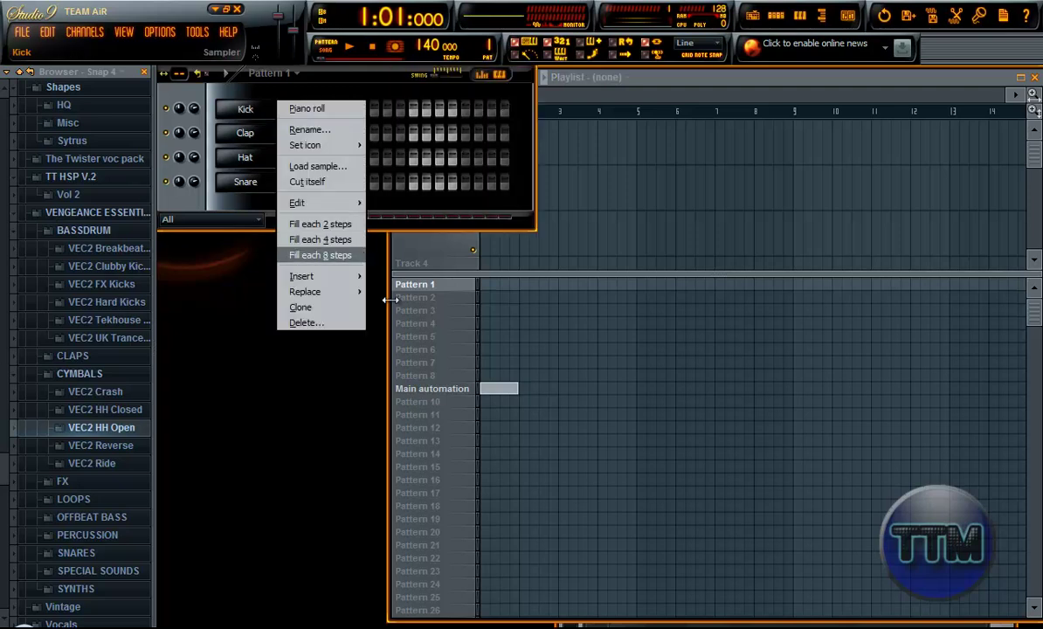
mouse_move(315, 291)
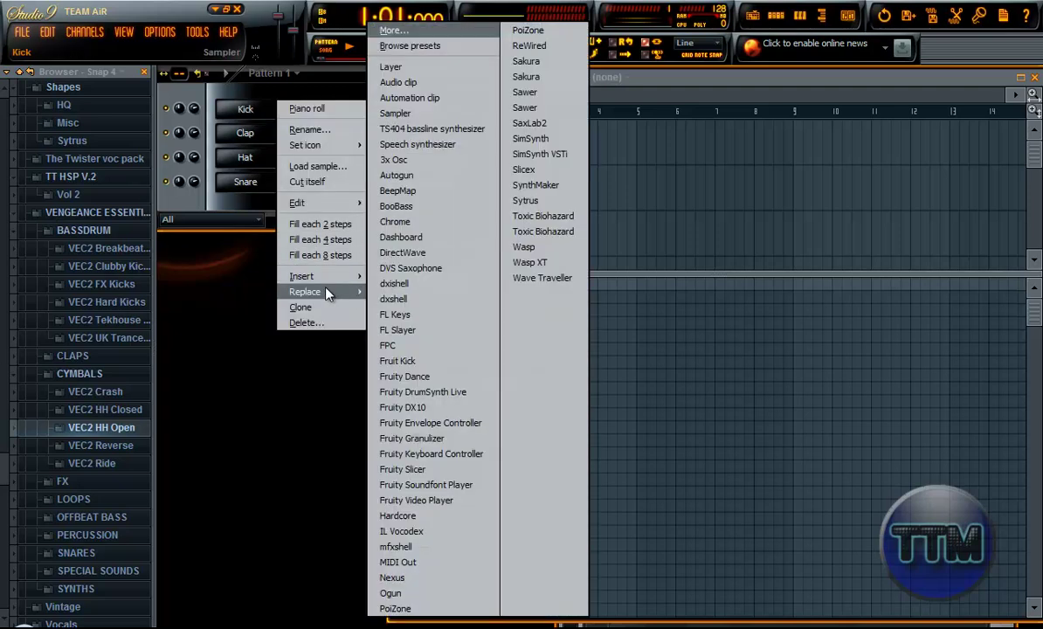
click(391, 577)
drag(461, 174, 641, 140)
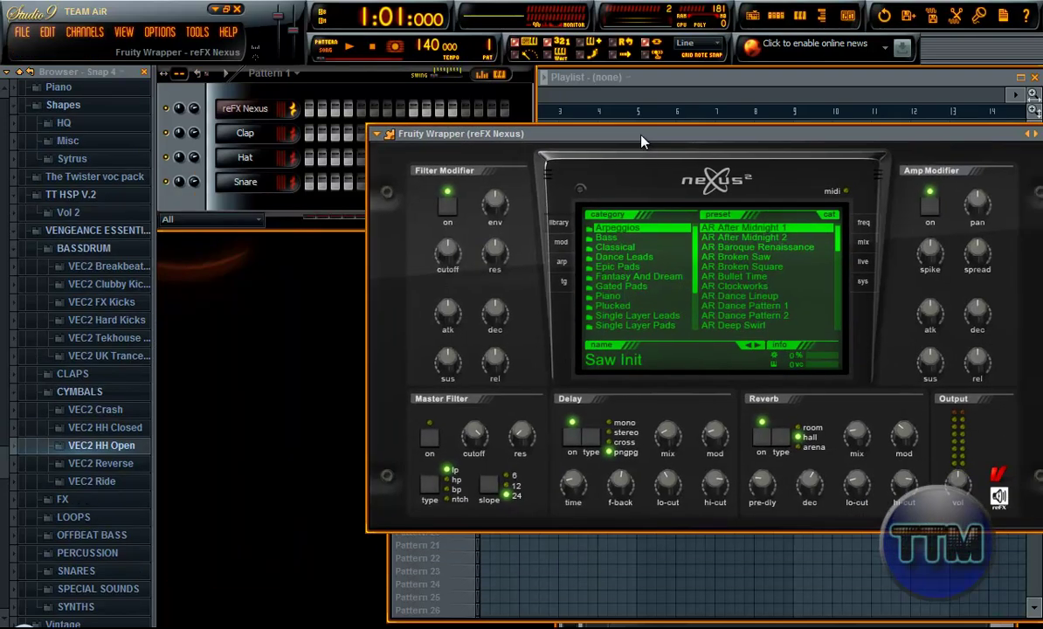
Load the LD German Trumpet 3 preset from the Dance Leads category in Nexus.
click(636, 259)
scroll(773, 267, down, 2)
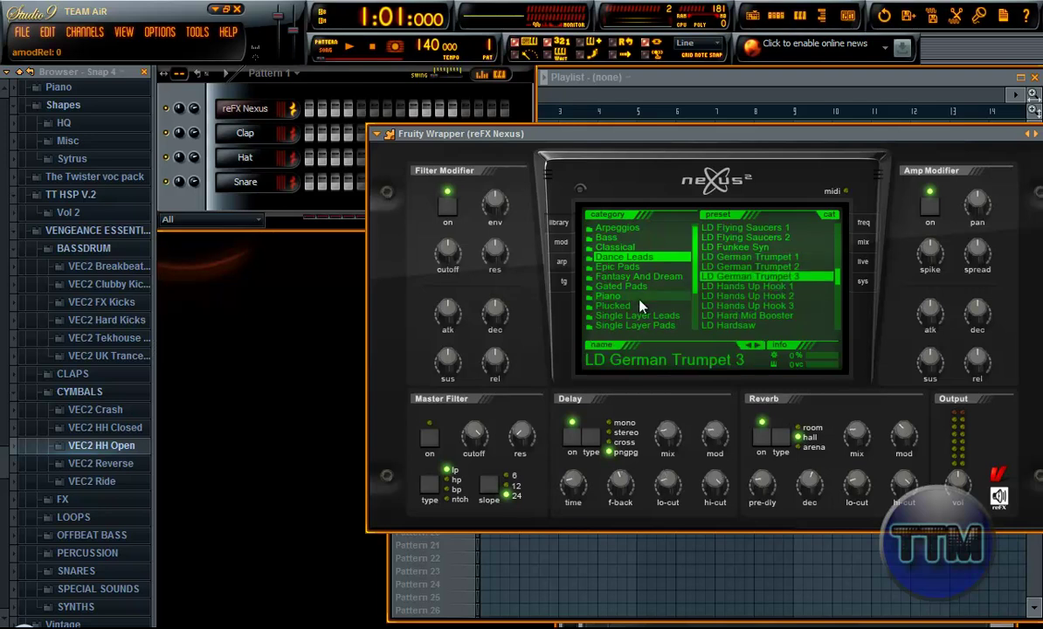
click(218, 215)
Open the piano roll for the reFX Nexus channel.
right_click(249, 109)
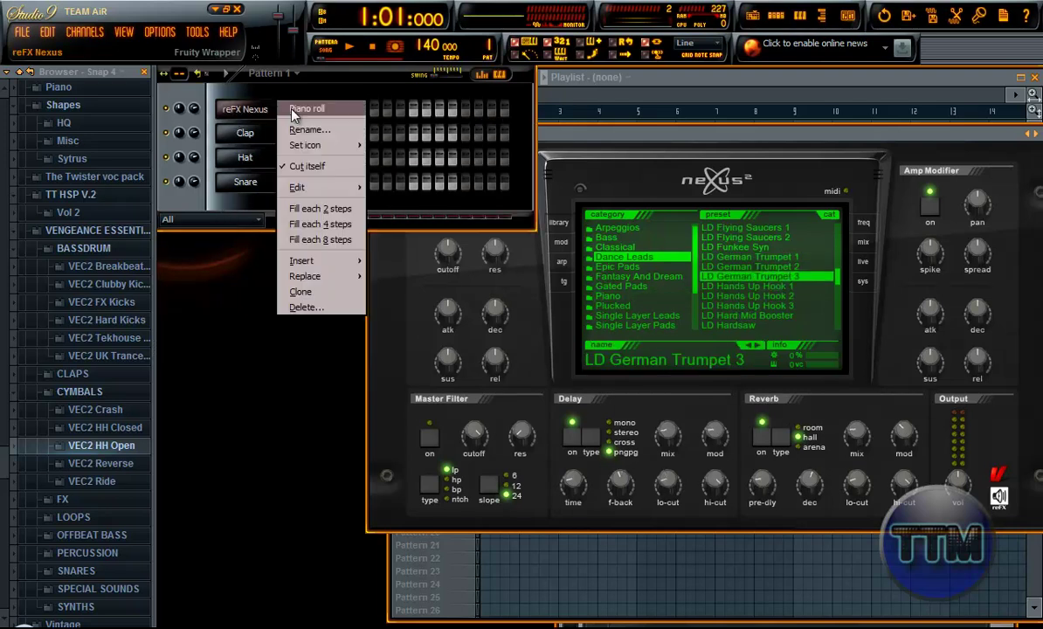
click(292, 108)
click(669, 153)
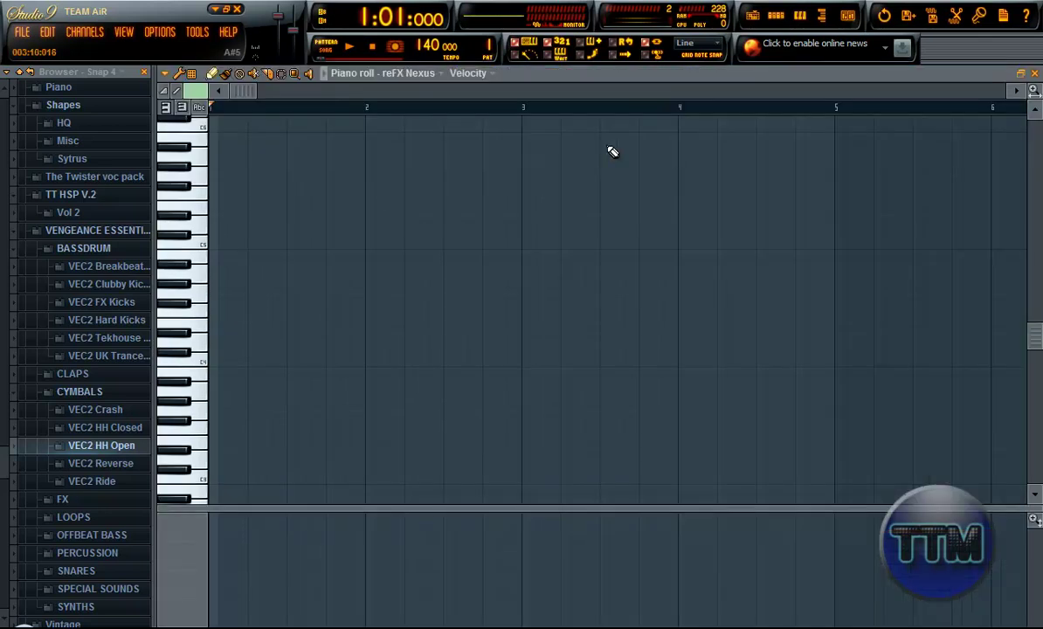
Place four evenly spaced C5 notes across bar 1 and a D#5 note at the bar's end.
click(211, 243)
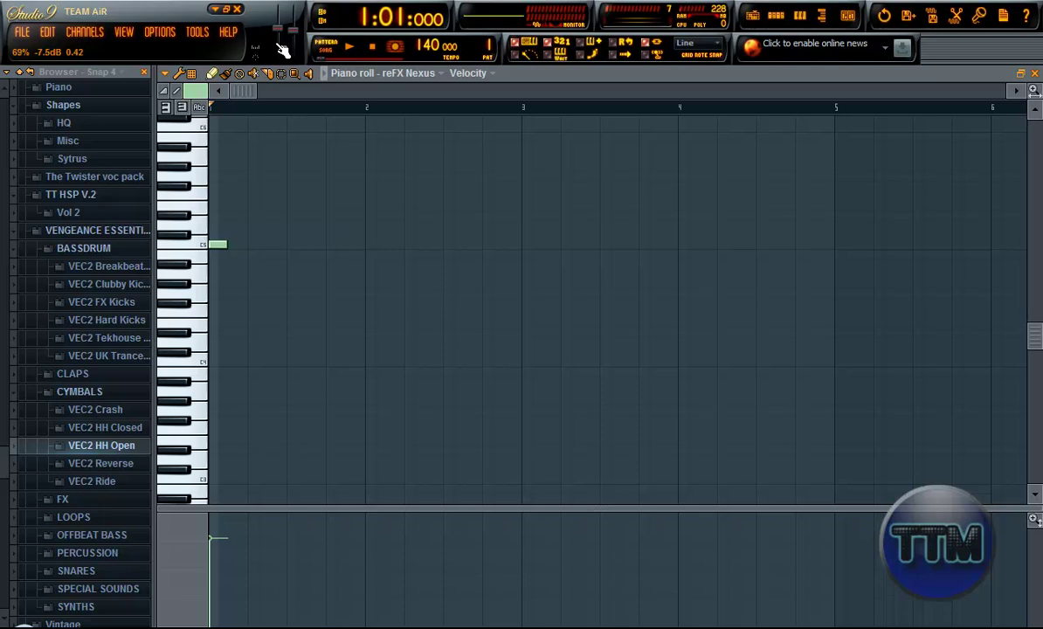
click(252, 244)
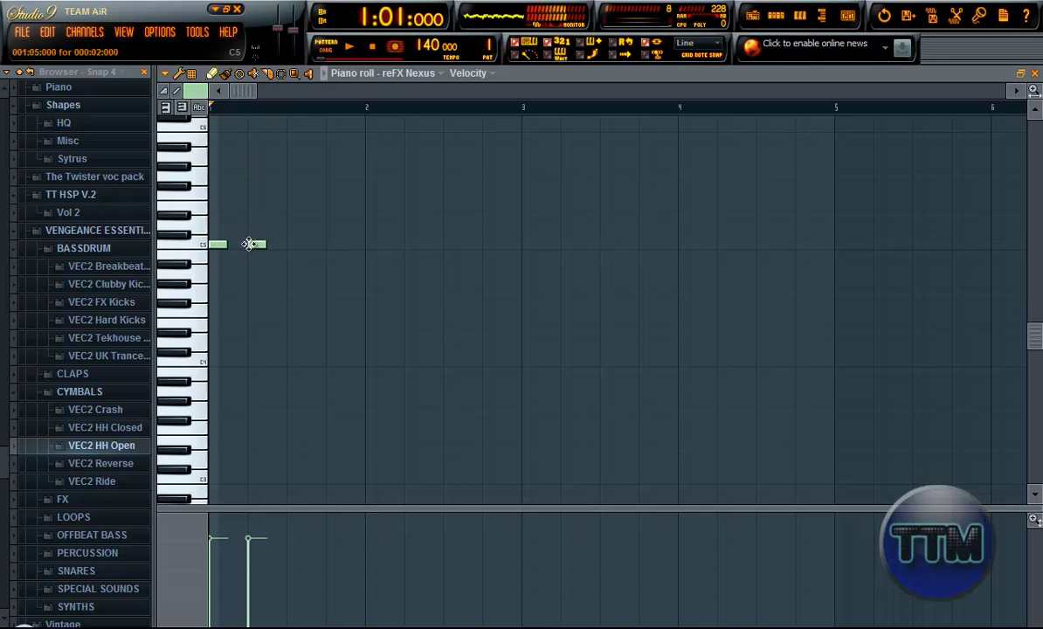
click(288, 244)
click(329, 245)
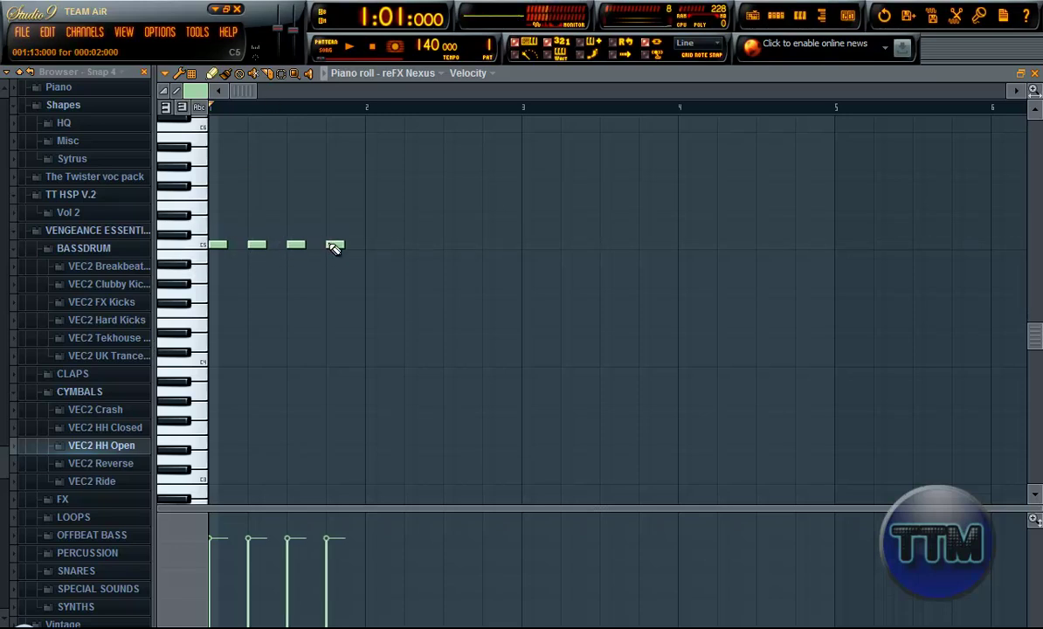
click(352, 215)
Place three evenly spaced D5 notes in bar 2, followed by a D#5 and a D5 at the bar's end.
click(370, 224)
click(407, 224)
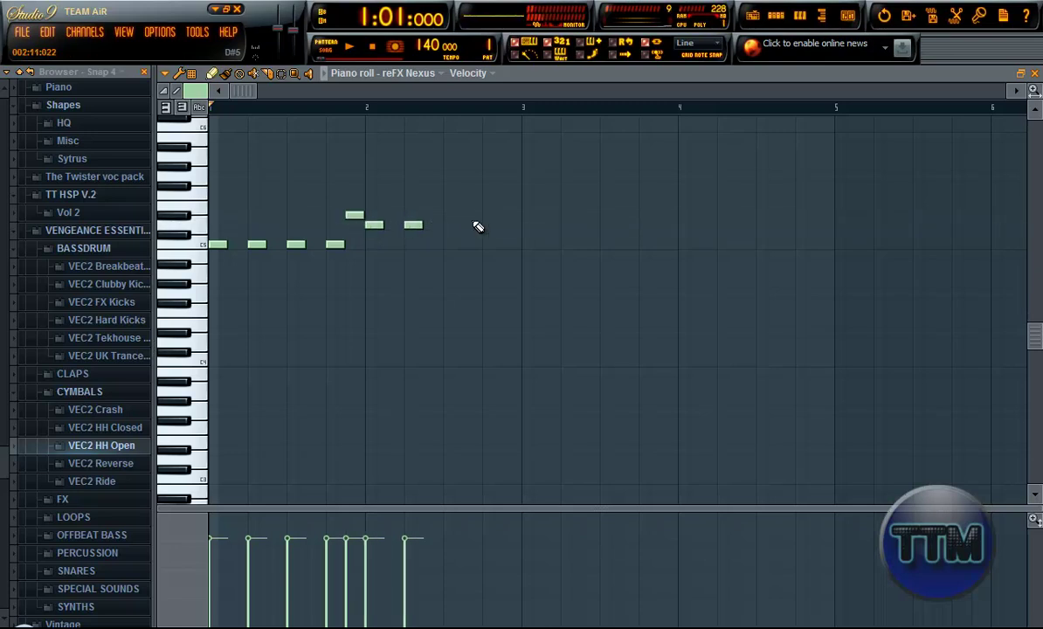
click(446, 224)
click(486, 215)
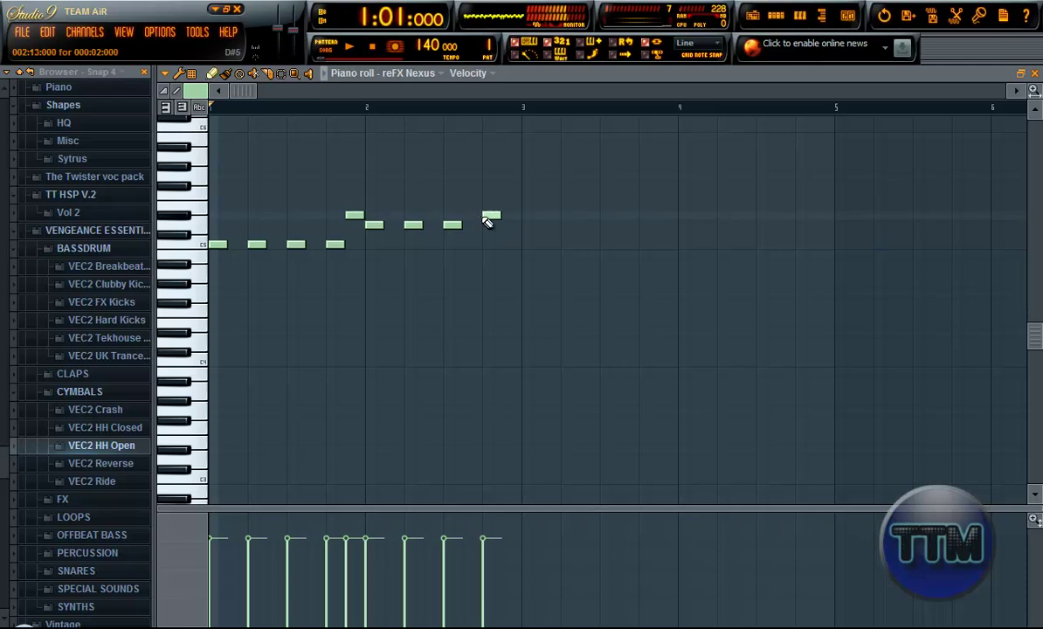
click(506, 224)
Place four evenly spaced A#4 notes across bar 3 and a D5 note at the bar's end.
right_click(523, 273)
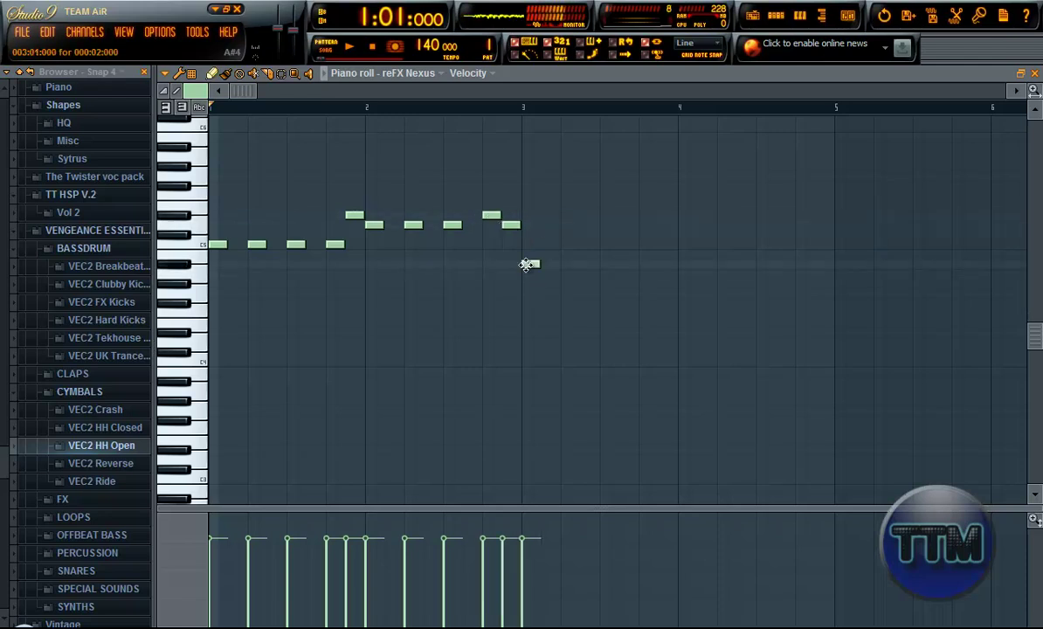
click(567, 263)
click(609, 264)
click(646, 264)
click(664, 226)
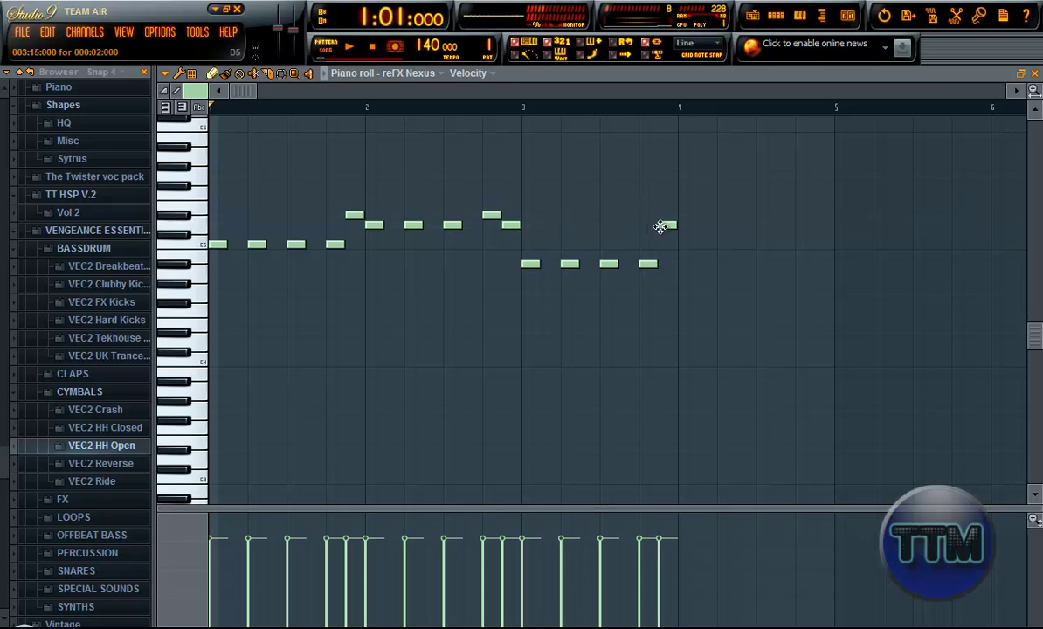
Place four evenly spaced A4 notes across bar 4, with a C5 before and a C5 after the last one.
click(688, 273)
click(727, 274)
click(762, 273)
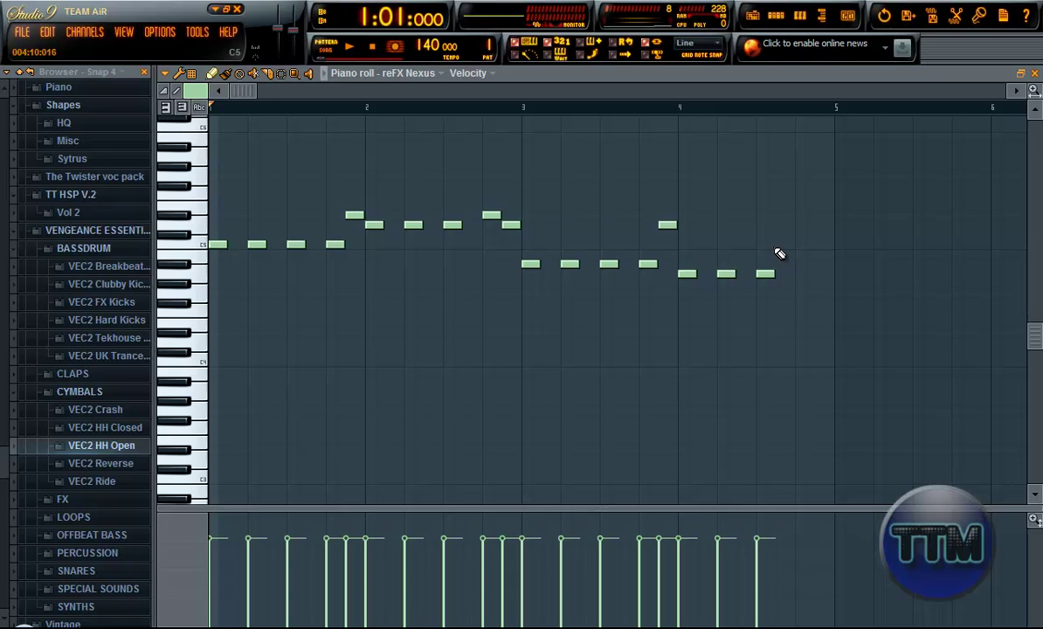
click(782, 245)
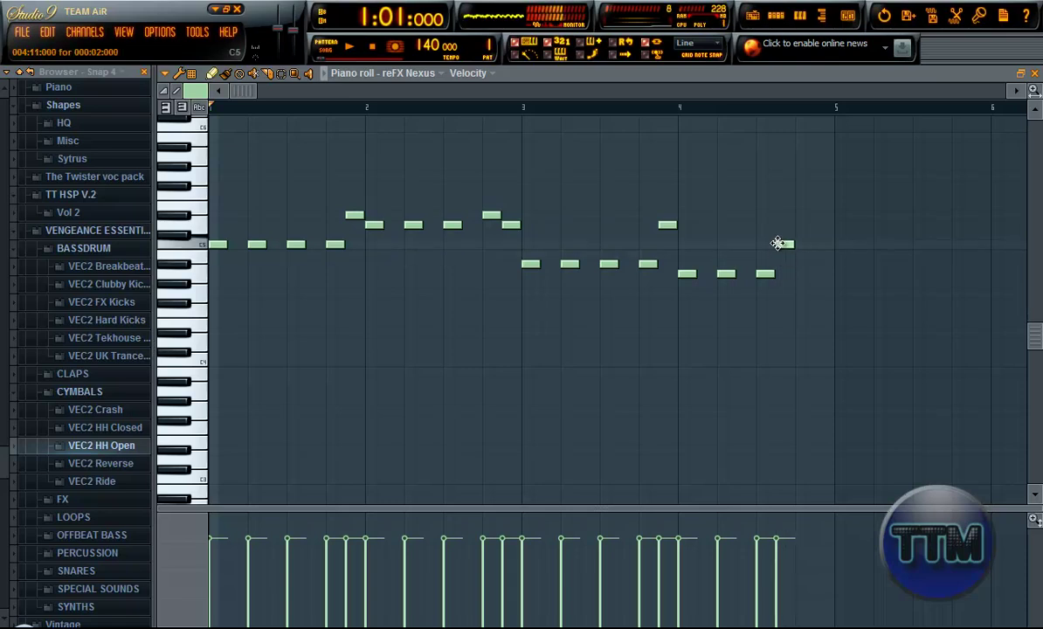
click(802, 273)
click(821, 245)
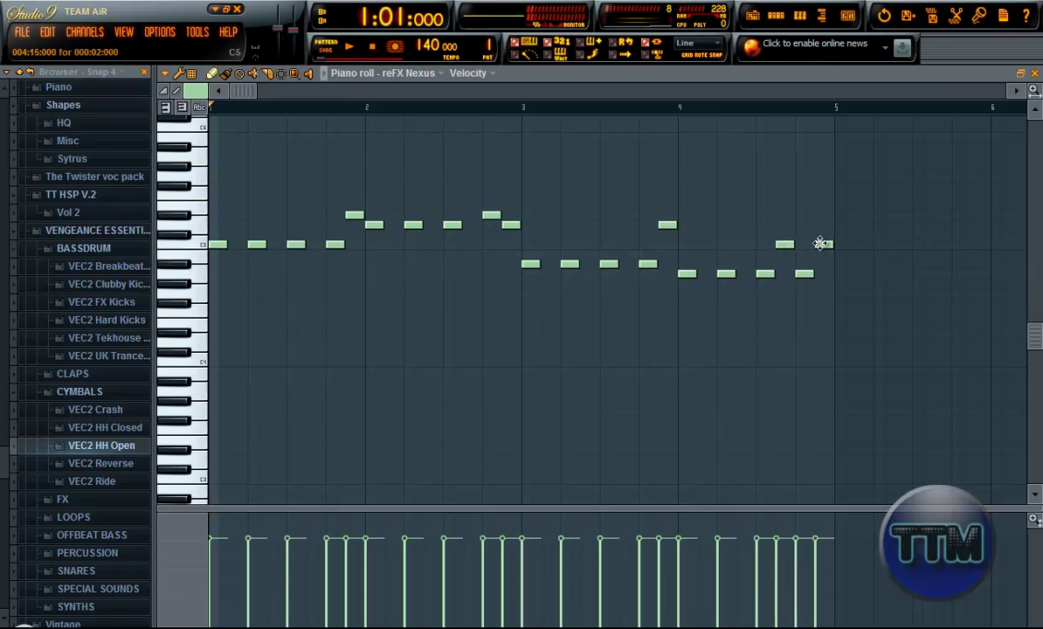
right_click(821, 245)
click(821, 245)
Set the project tempo to 148 BPM and play the melody back.
key(space)
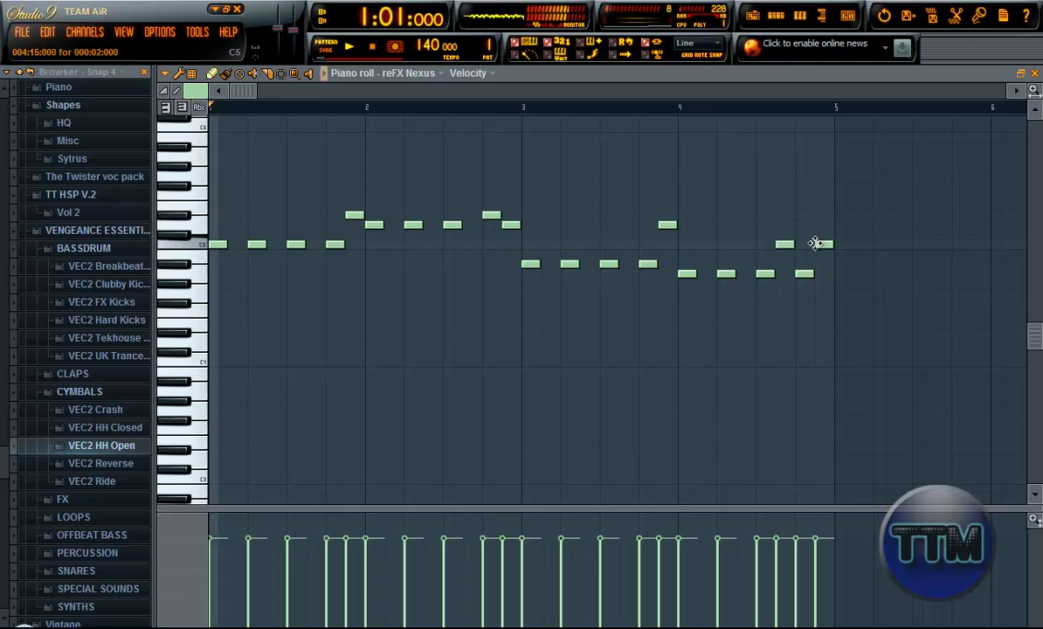
key(space)
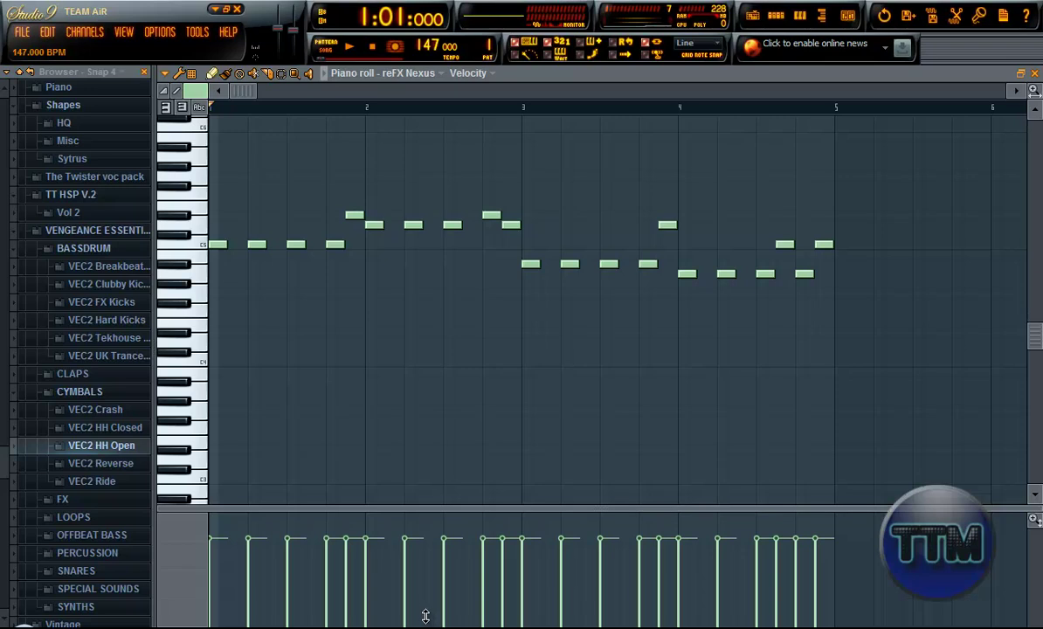
key(space)
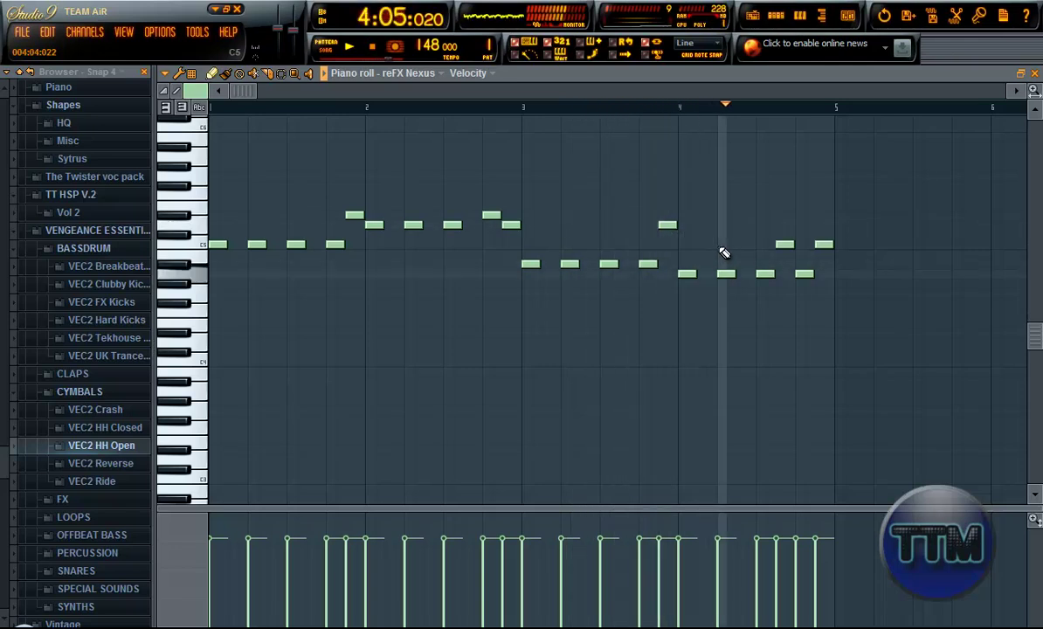
key(space)
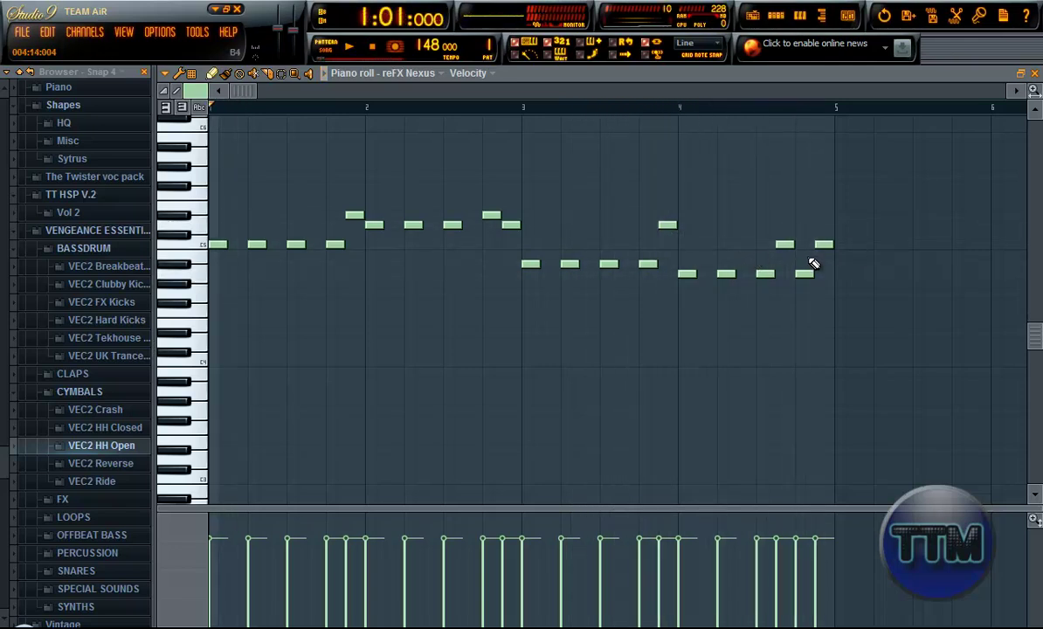
Raise the last note of bar 4 from C5 to D5 and play the melody back.
click(686, 108)
drag(823, 234, 824, 214)
key(space)
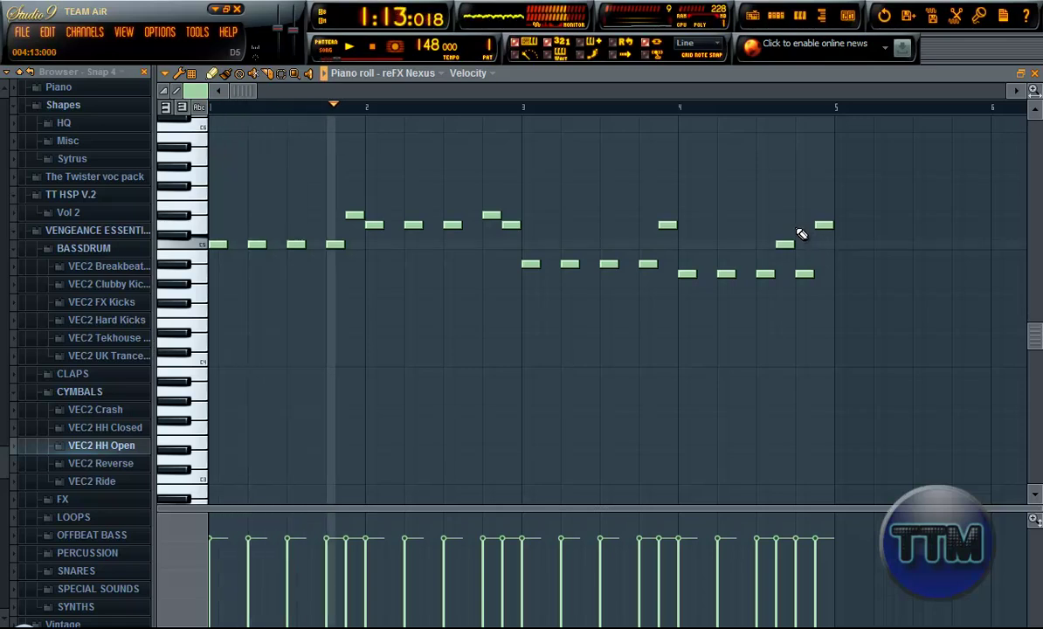
key(space)
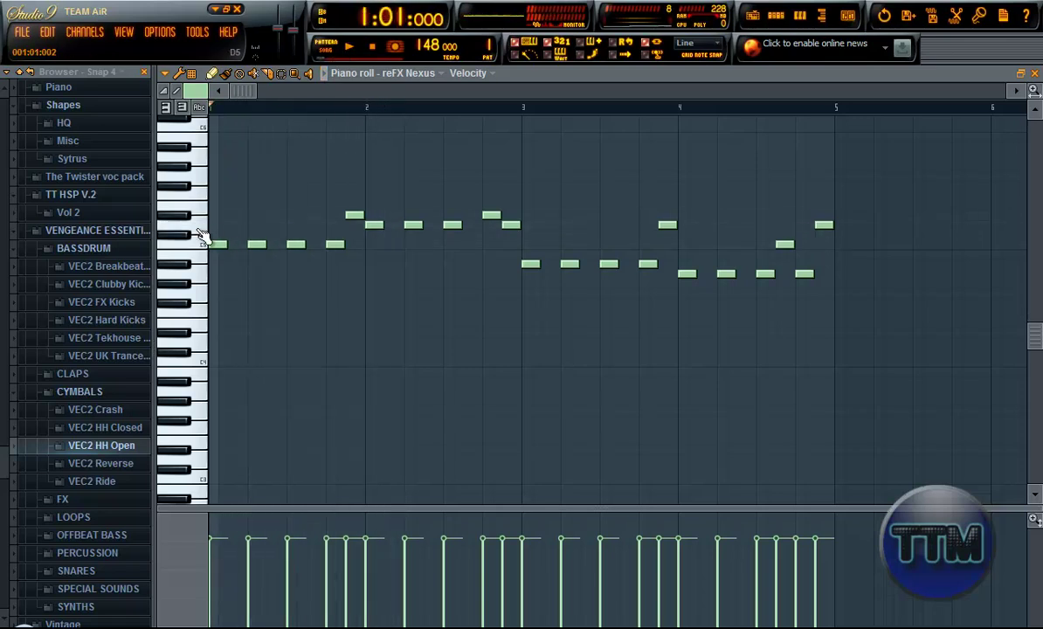
Try raising the four C5 notes of bar 1 to D5 and play the melody back.
drag(199, 232, 391, 276)
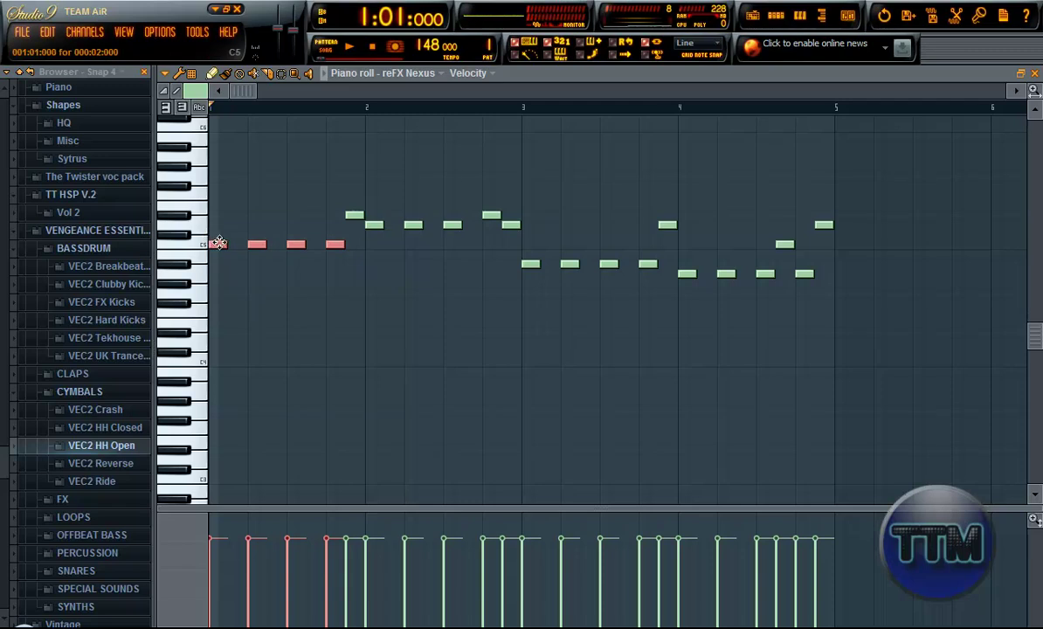
drag(217, 243, 217, 224)
key(space)
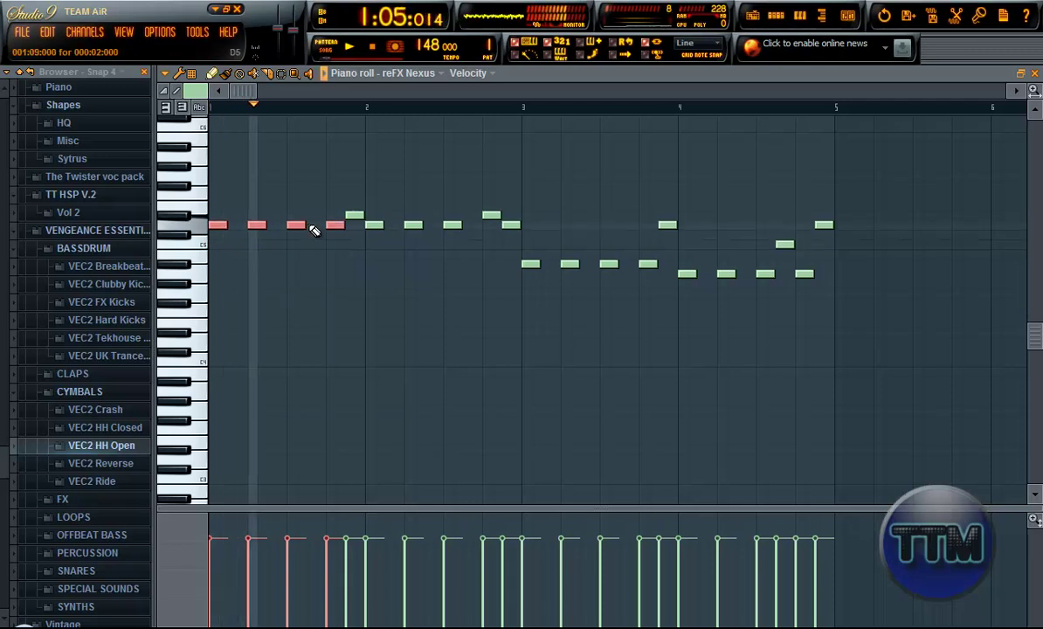
key(space)
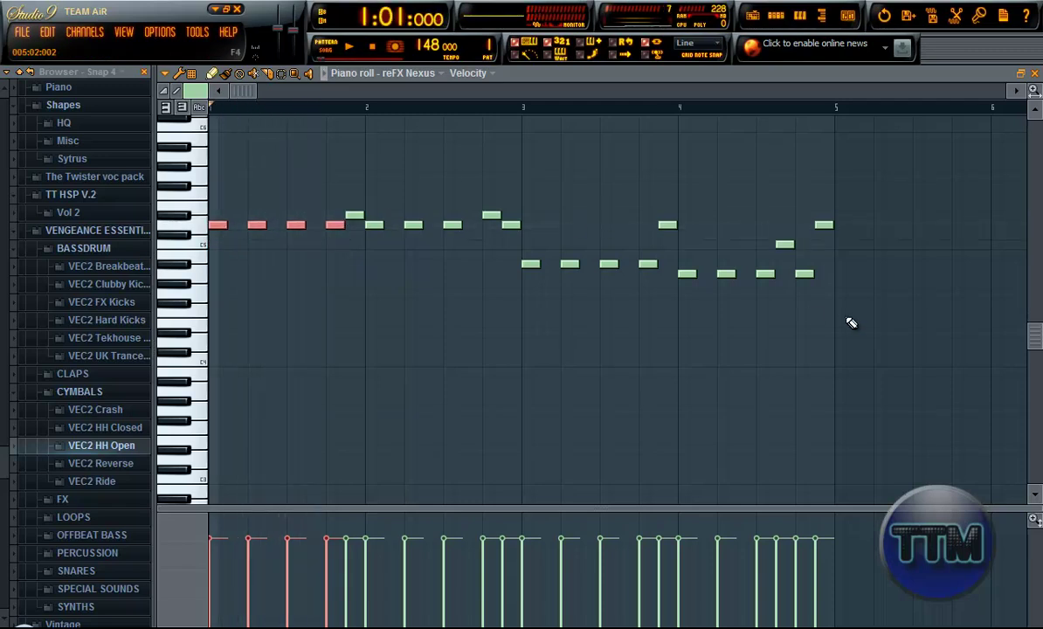
Undo the last pitch change and delete all notes of the melody in bars 1 to 4.
key(ctrl+z)
drag(890, 345, 215, 161)
key(Delete)
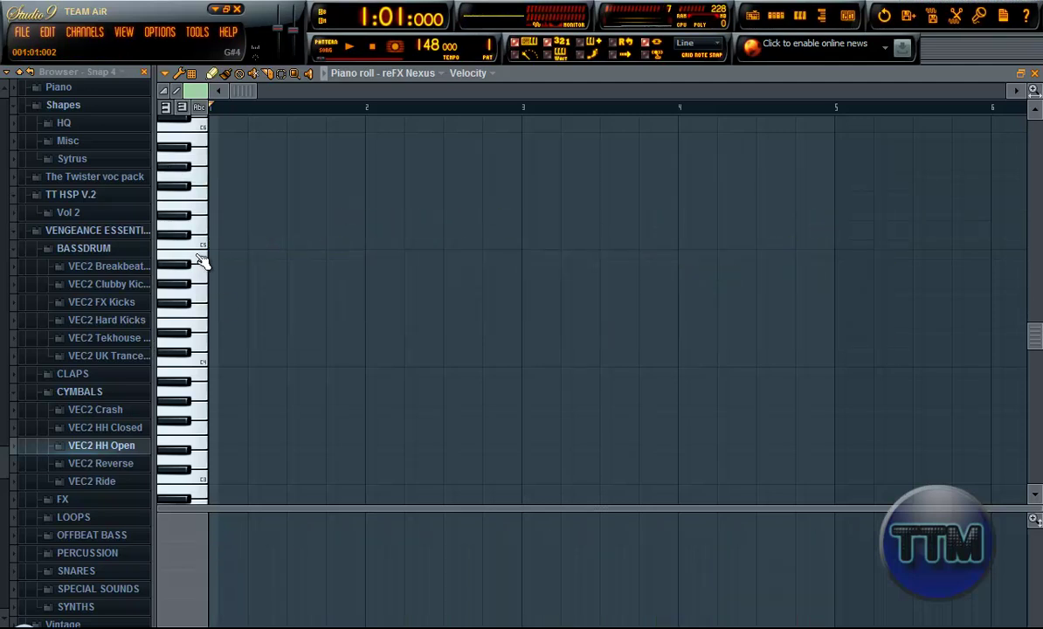
Place four evenly spaced F5 notes across bar 1 of the empty piano roll.
scroll(204, 247, up, 2)
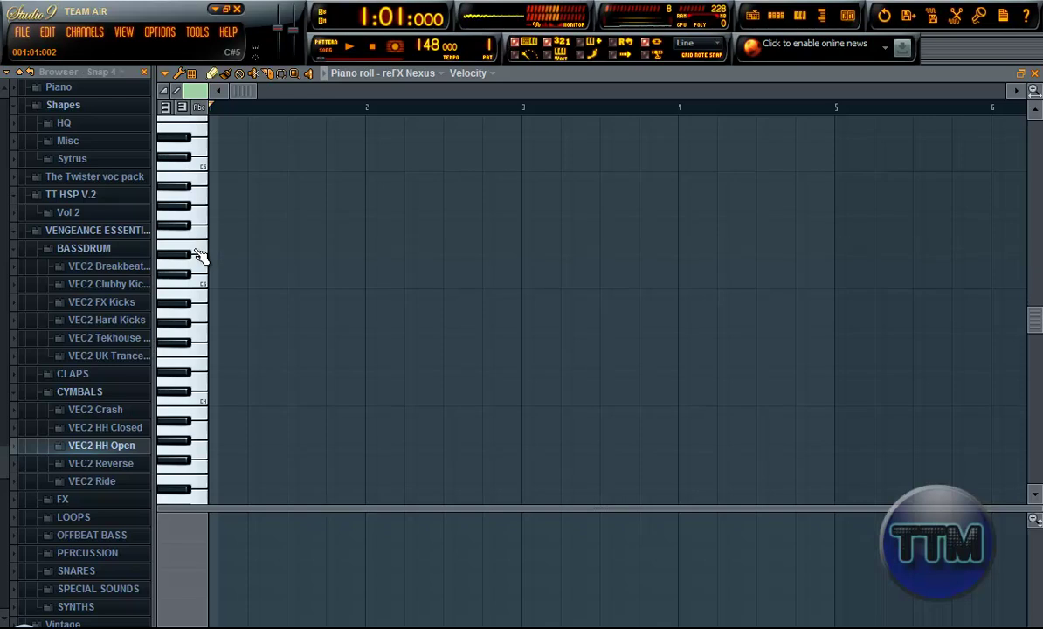
click(216, 234)
click(255, 234)
click(294, 234)
click(331, 234)
Place a G5 at the end of bar 1 and fill bar 2 with three spaced G#5 notes ending in G5, G#5, G5.
click(368, 215)
click(406, 204)
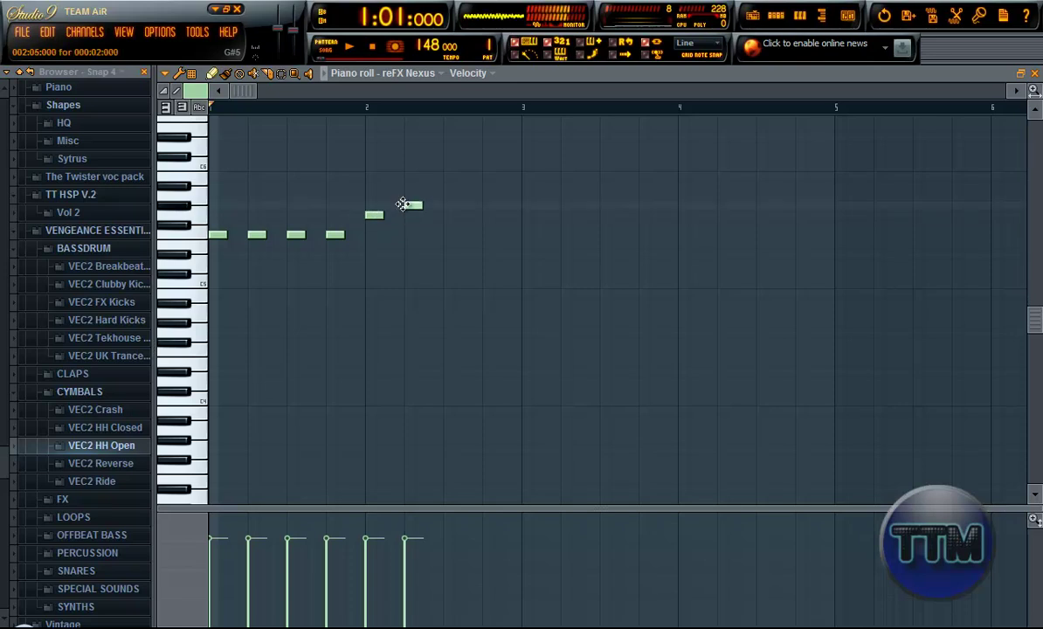
drag(372, 215, 374, 205)
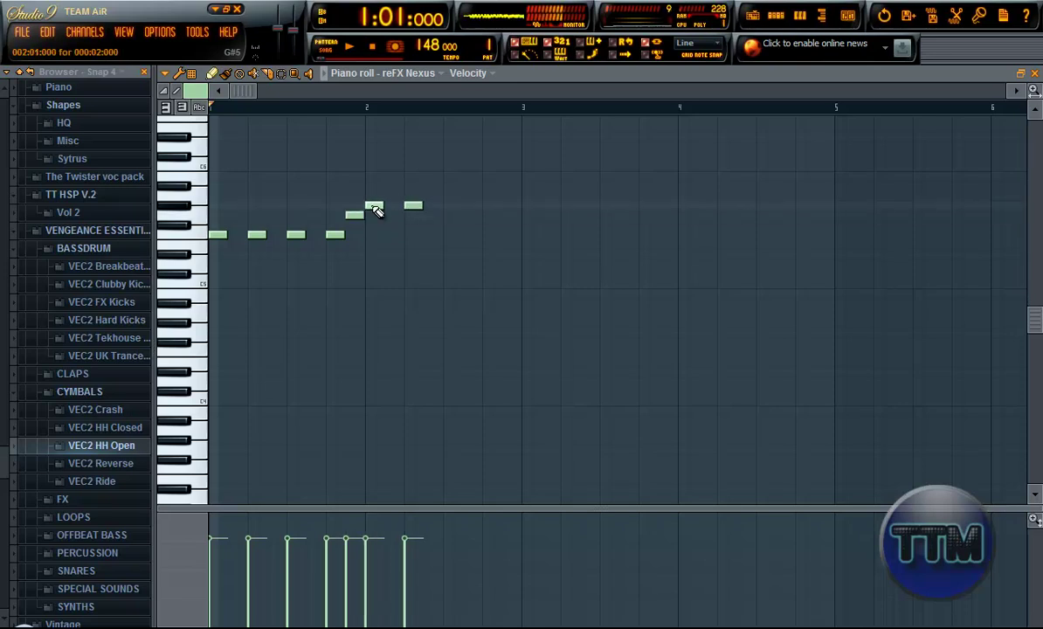
click(404, 205)
click(445, 207)
click(466, 216)
click(504, 215)
Place four evenly spaced D#5 notes across bar 3 and a G5 note at the bar's end.
click(524, 255)
click(562, 254)
click(601, 254)
click(639, 254)
click(660, 215)
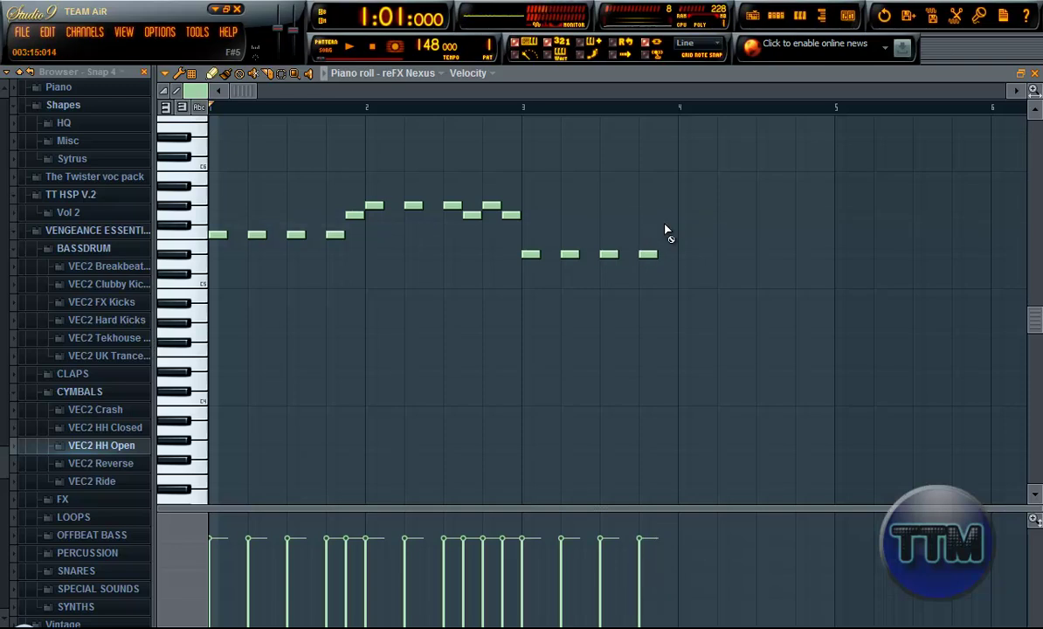
Place four evenly spaced D5 notes across bar 4 with a G5 at the end, and play the melody back.
click(680, 264)
click(719, 263)
click(759, 264)
click(798, 264)
click(816, 214)
key(space)
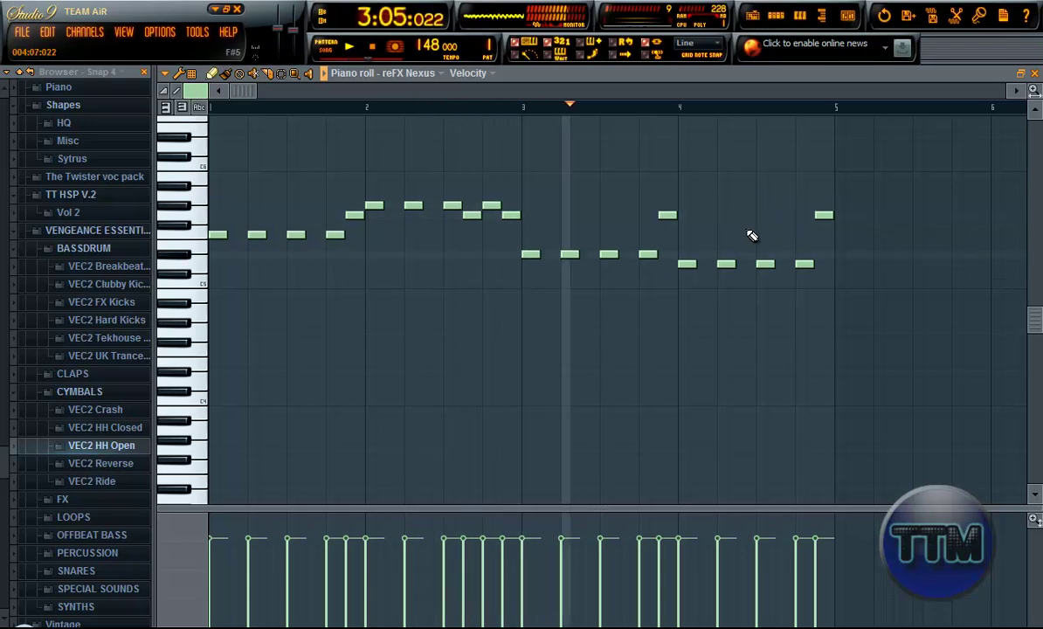
key(space)
Try an F5 in place of the G5 at the end of bar 4 and play the ending back.
click(819, 235)
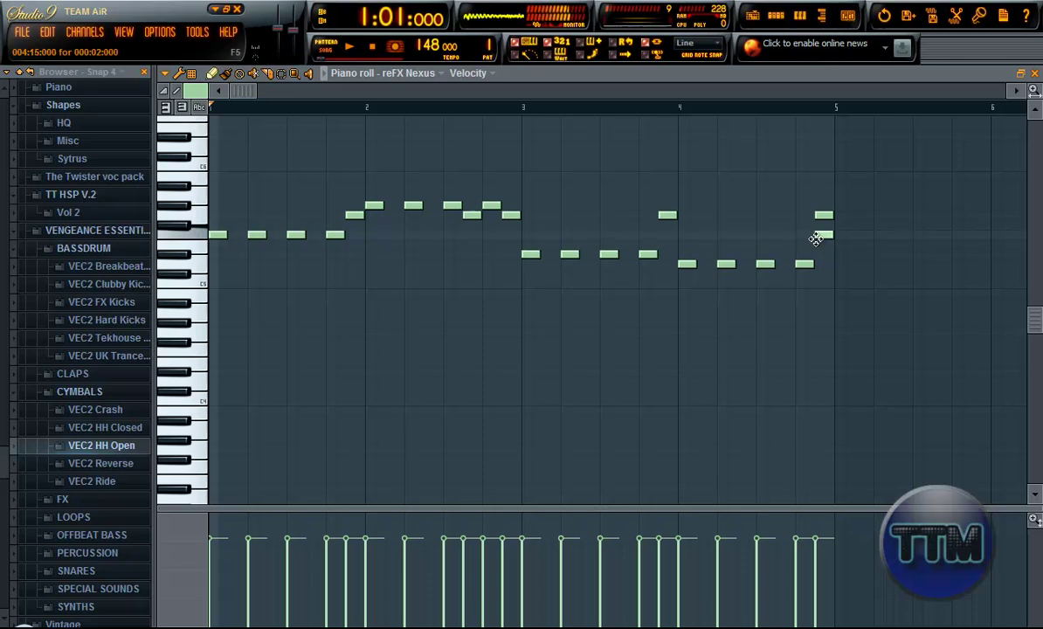
click(640, 110)
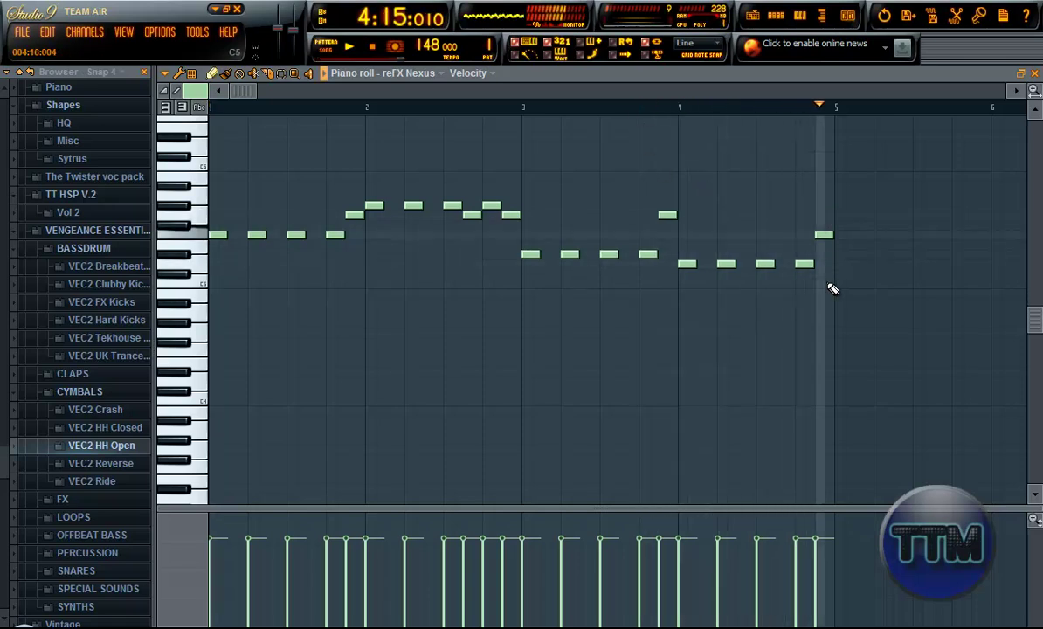
key(space)
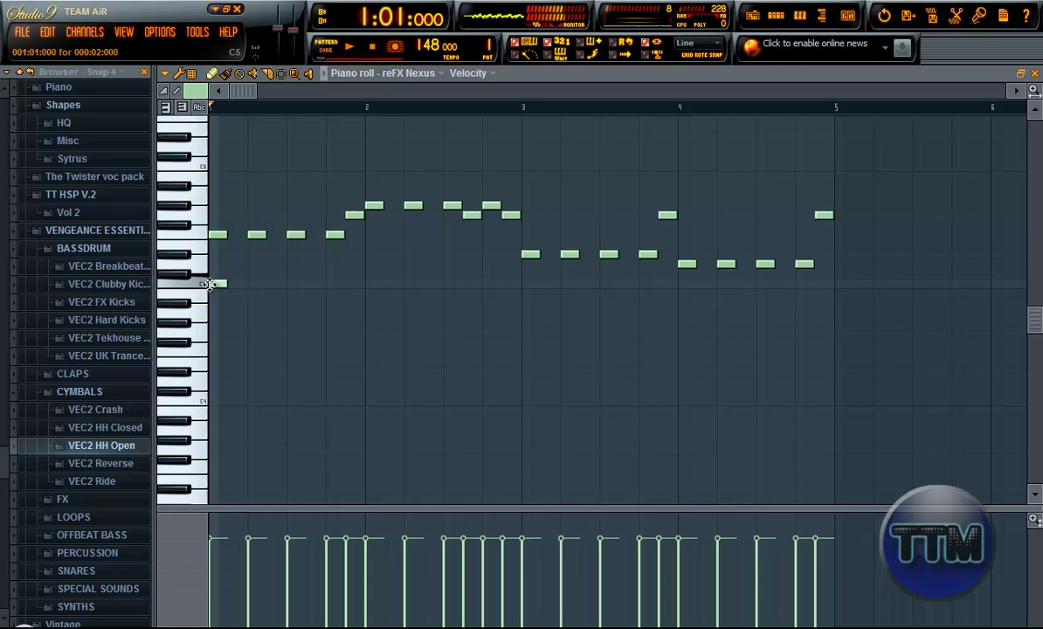
Lower the four F5 notes of bar 1 to C5 and play the melody back.
drag(221, 232, 293, 294)
key(space)
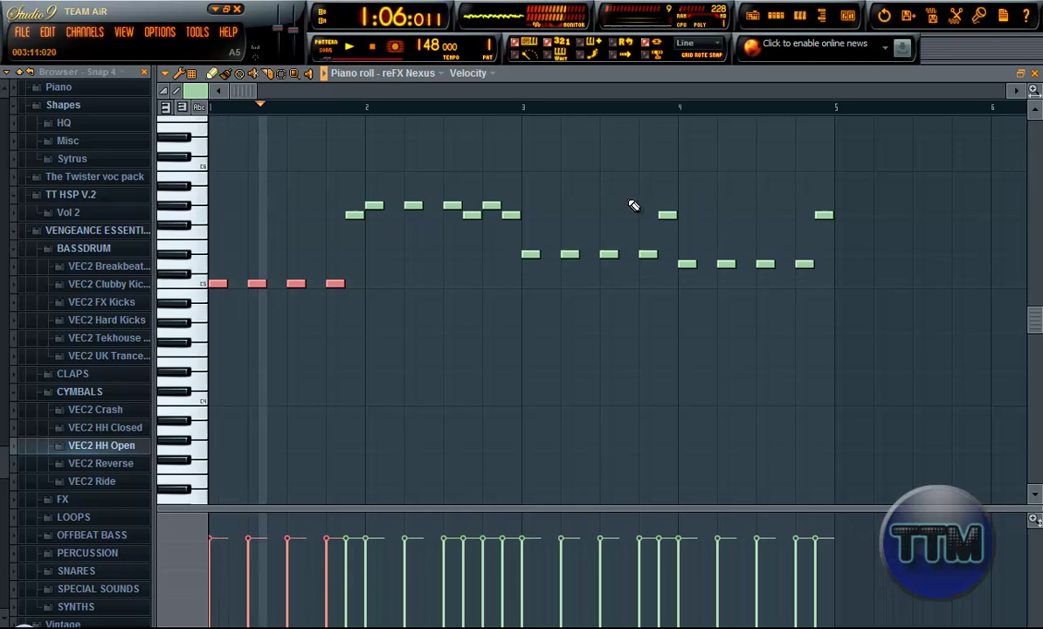
Stop playback and replace the fourth C5 note of bar 1 with an F5.
key(space)
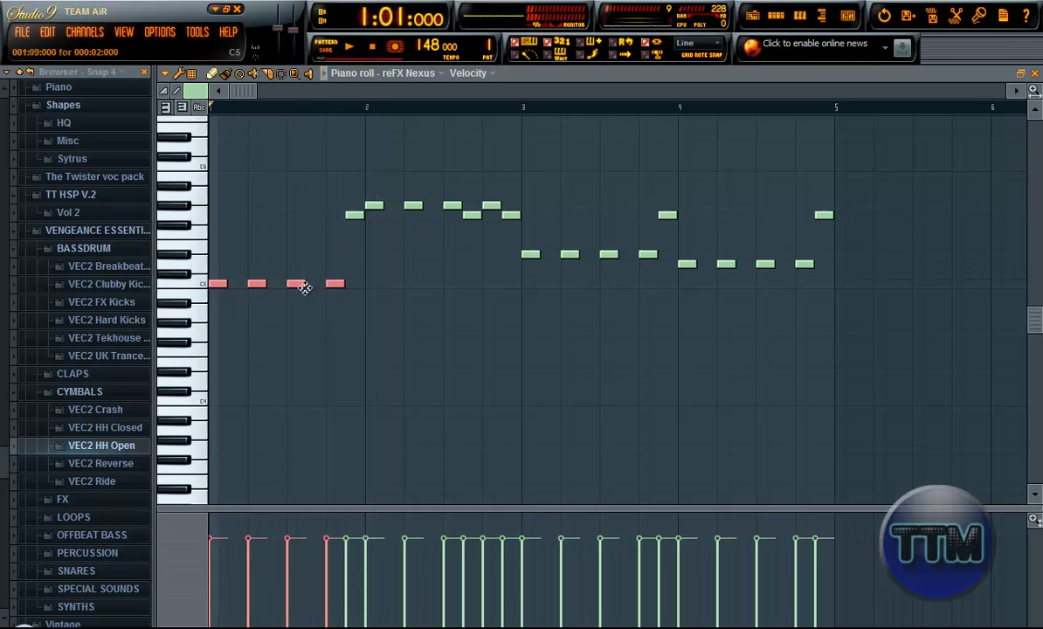
click(331, 270)
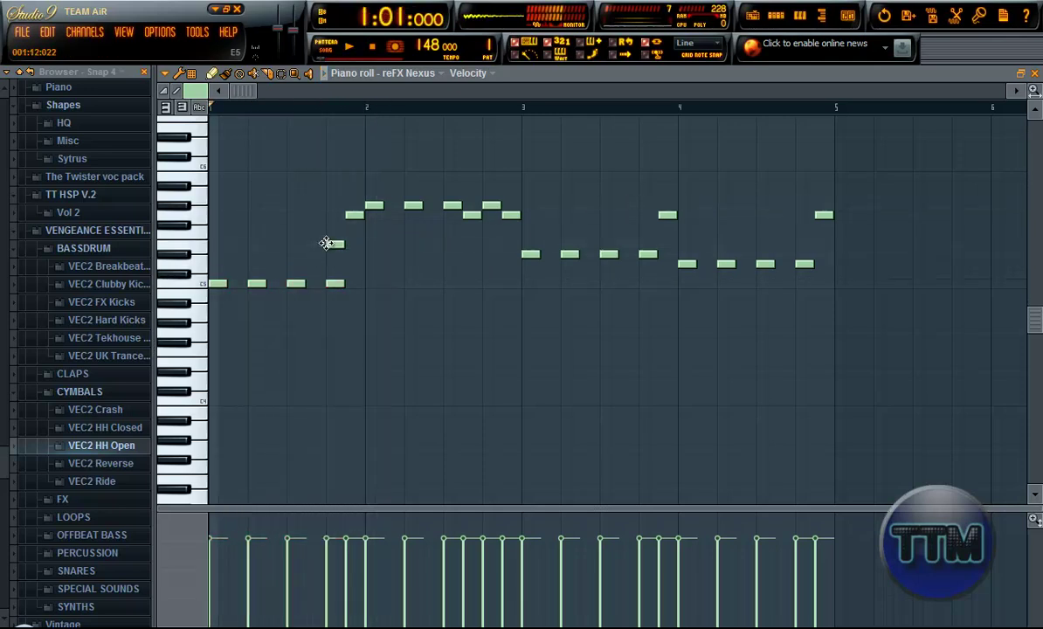
Place four C4 notes on the off-beats of bar 1, declining the incoming call, and play the melody back.
scroll(200, 326, down, 3)
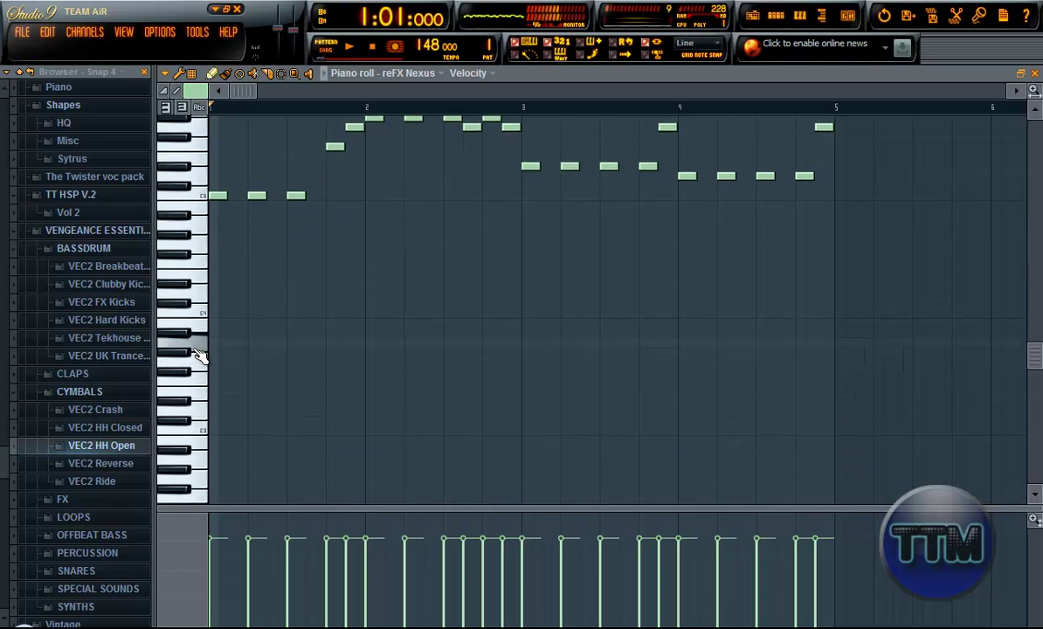
click(237, 312)
click(276, 312)
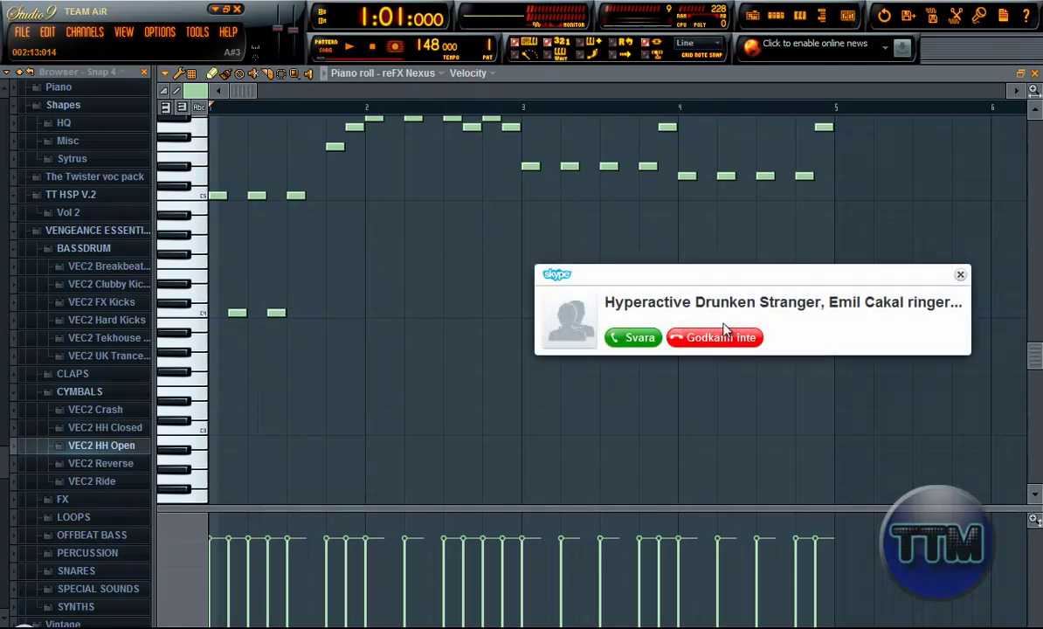
click(721, 338)
click(315, 312)
scroll(367, 321, up, 1)
key(space)
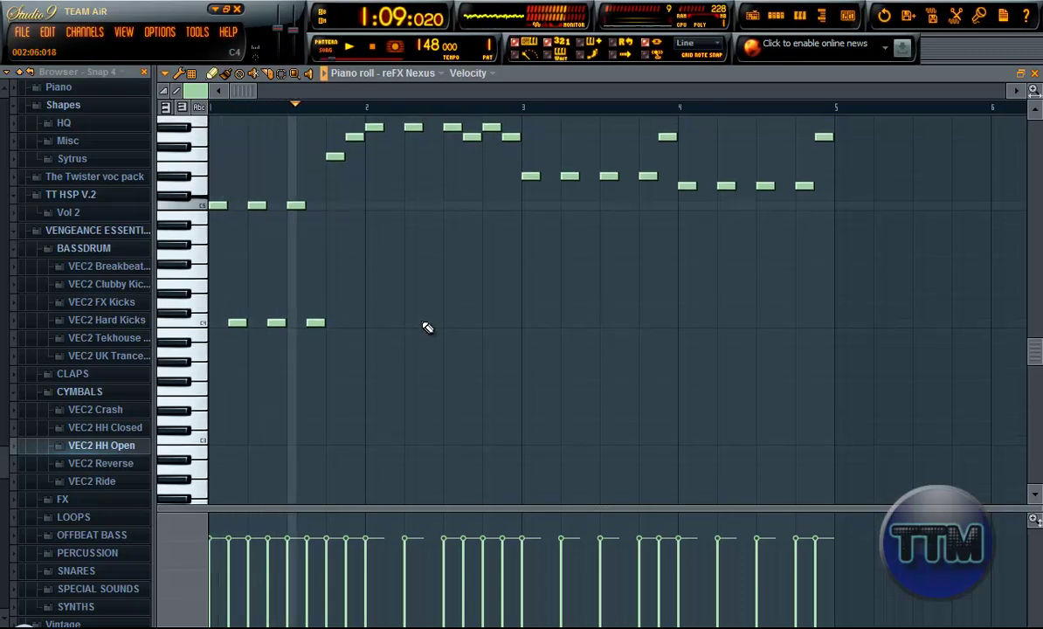
key(space)
click(354, 322)
Place a G4 note on the first off-beat of bar 2.
click(389, 294)
drag(385, 298, 392, 254)
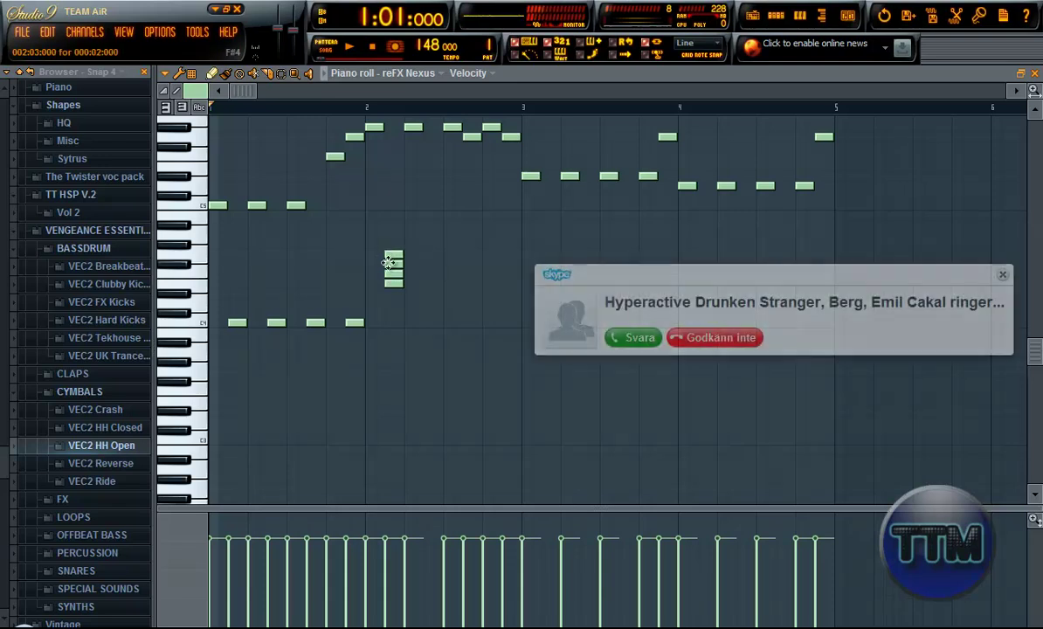
Decline the second incoming Skype call and quit Skype.
click(704, 338)
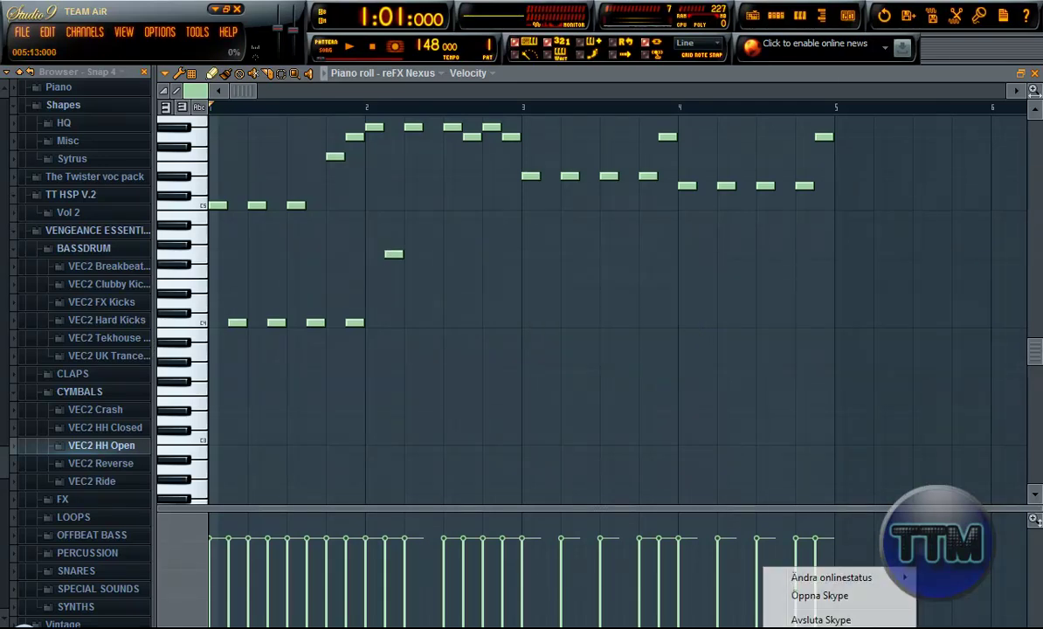
click(851, 620)
click(563, 399)
Play the melody back and put four G#4 notes on the off-beats of bar 2 in place of the G4.
key(space)
scroll(494, 312, up, 2)
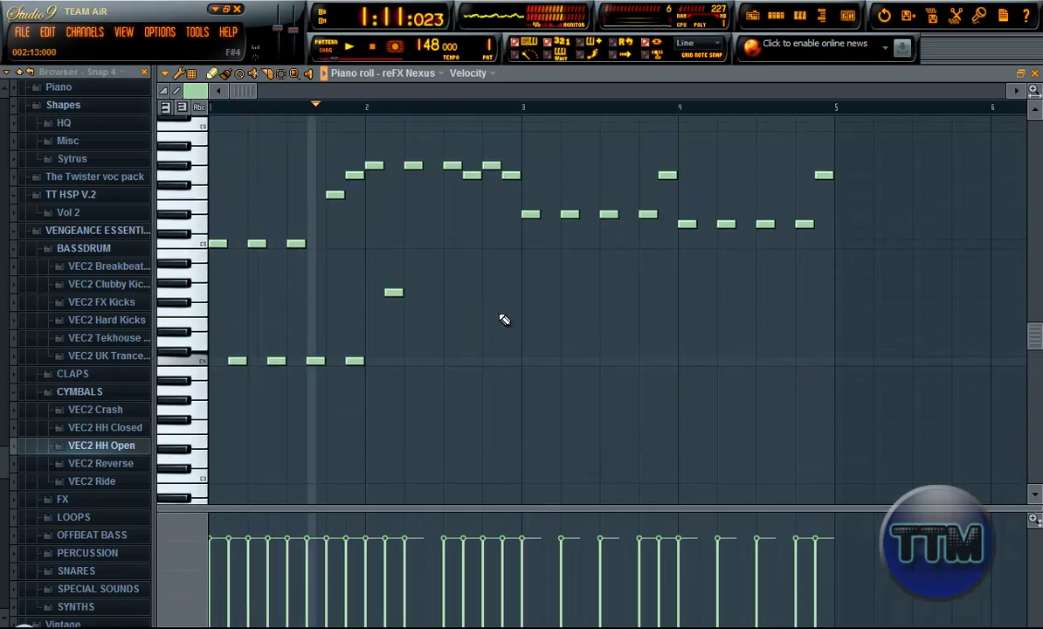
key(space)
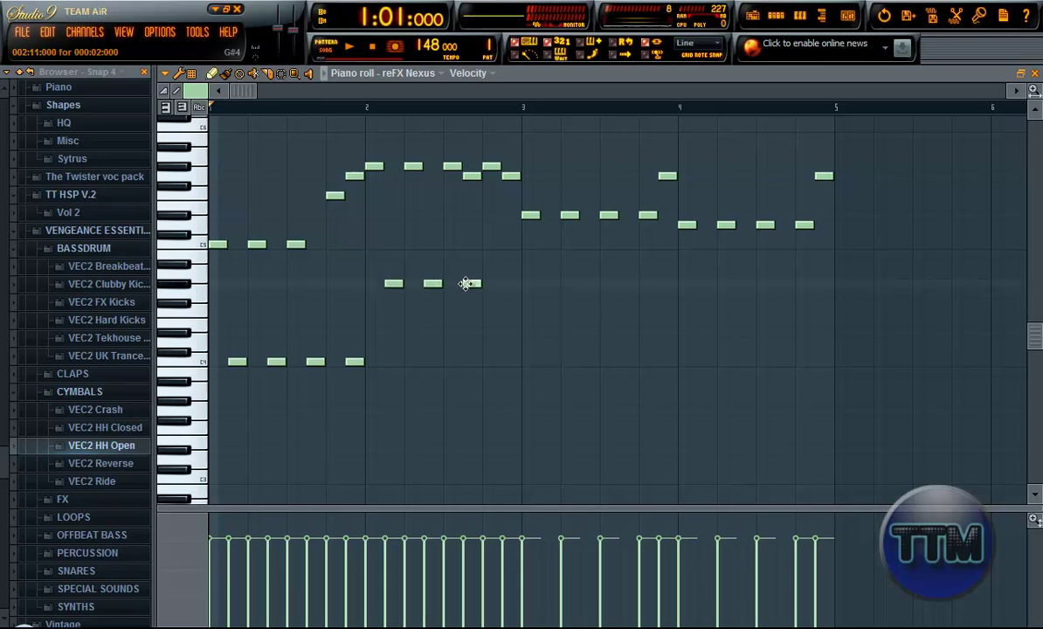
Place four D#4 notes on the beats of bar 3 and four D4 notes on the off-beats of bar 4, then check playback.
click(567, 332)
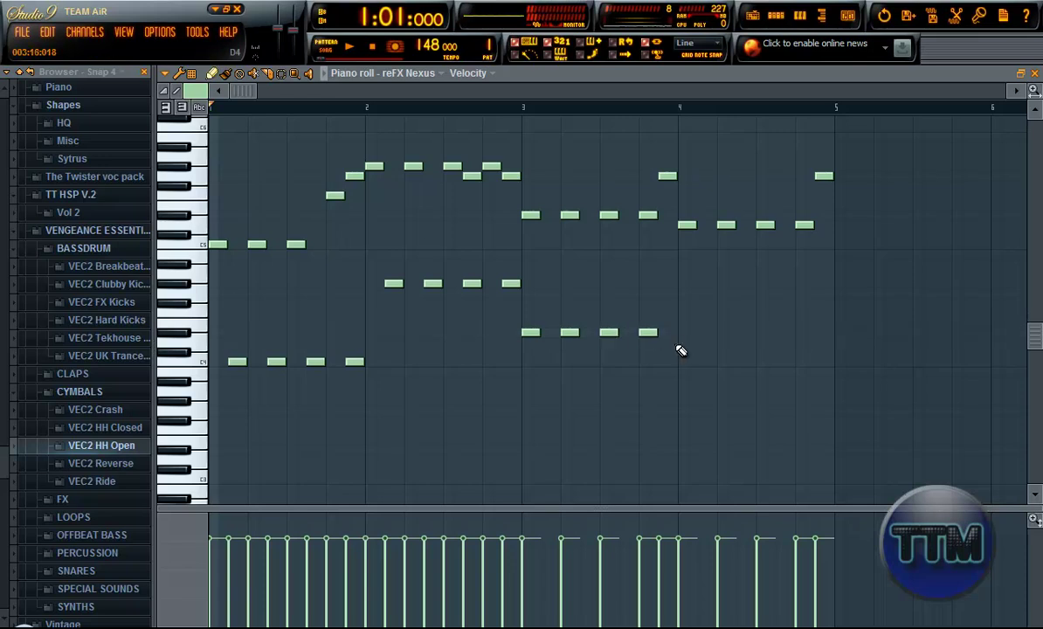
click(704, 341)
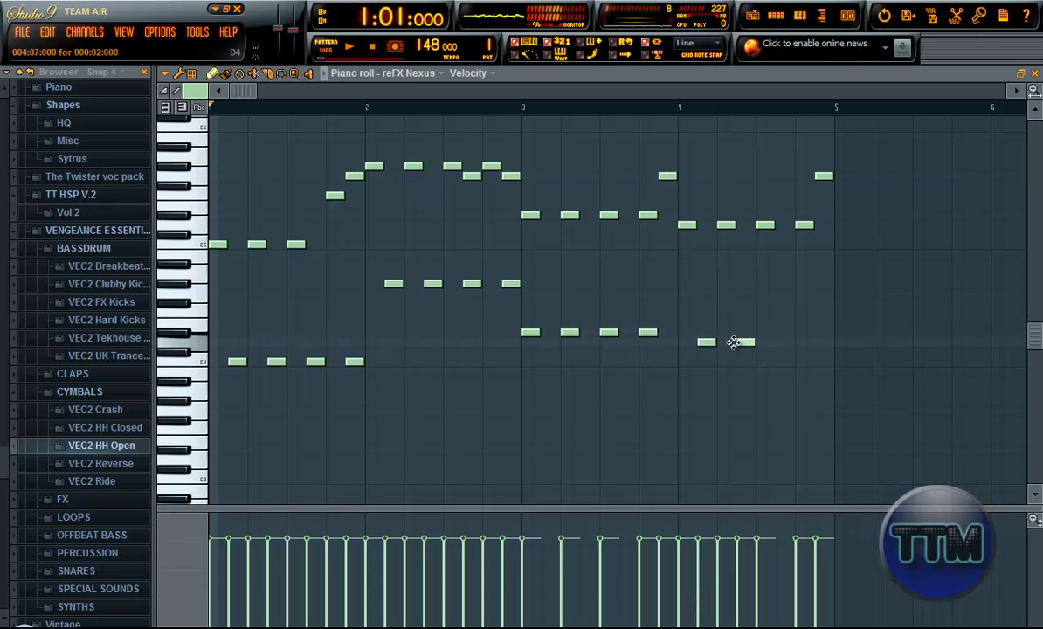
click(744, 341)
click(779, 341)
click(819, 343)
key(space)
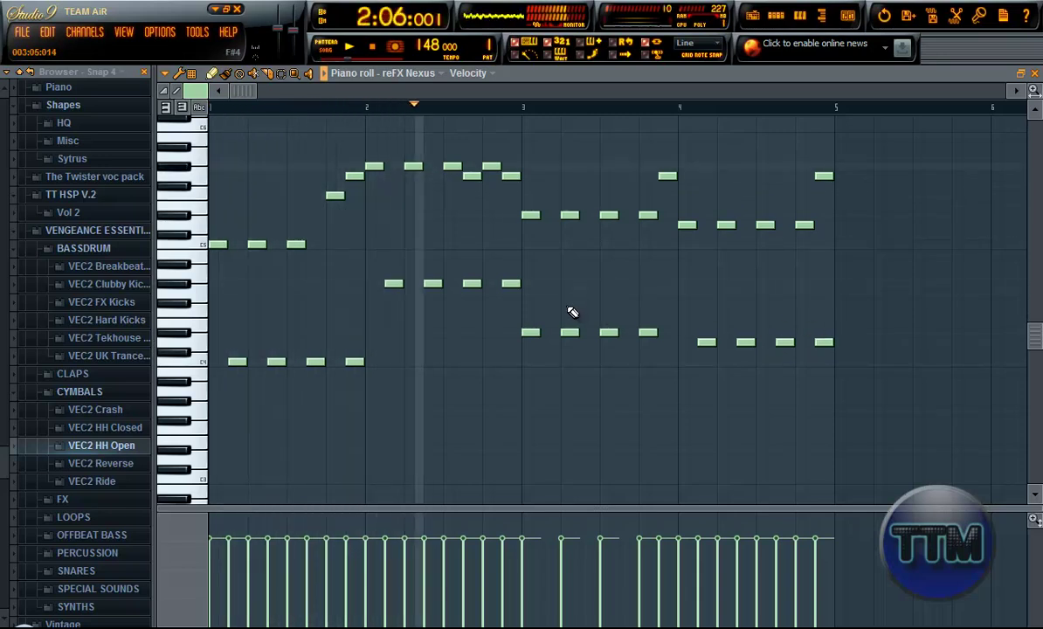
Shift the four D#4 notes of bar 3 half a beat later onto the off-beats and play the melody back.
key(space)
drag(518, 316, 665, 333)
key(space)
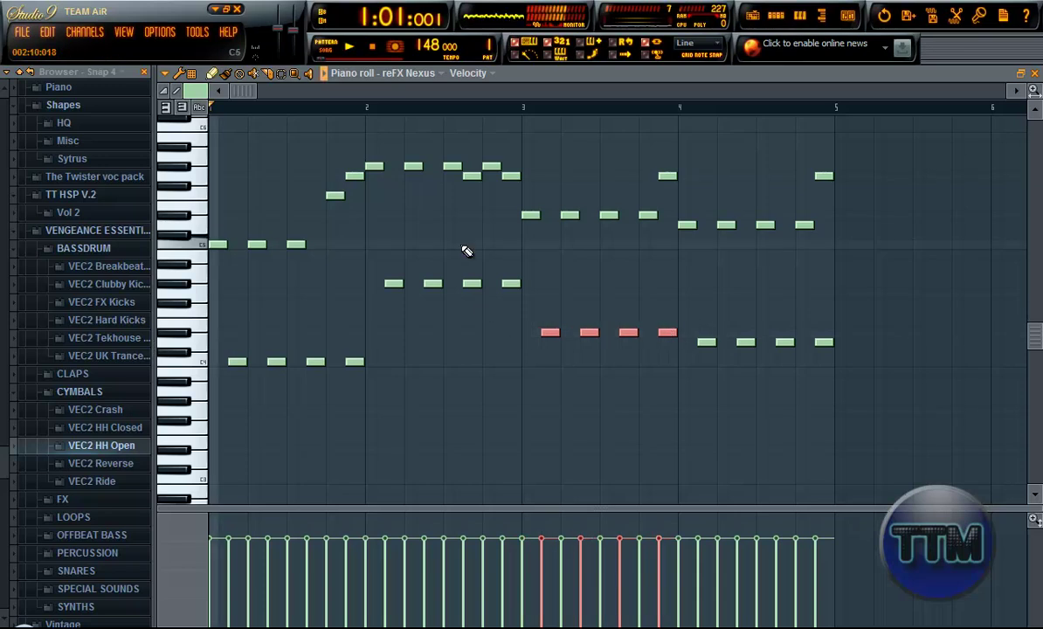
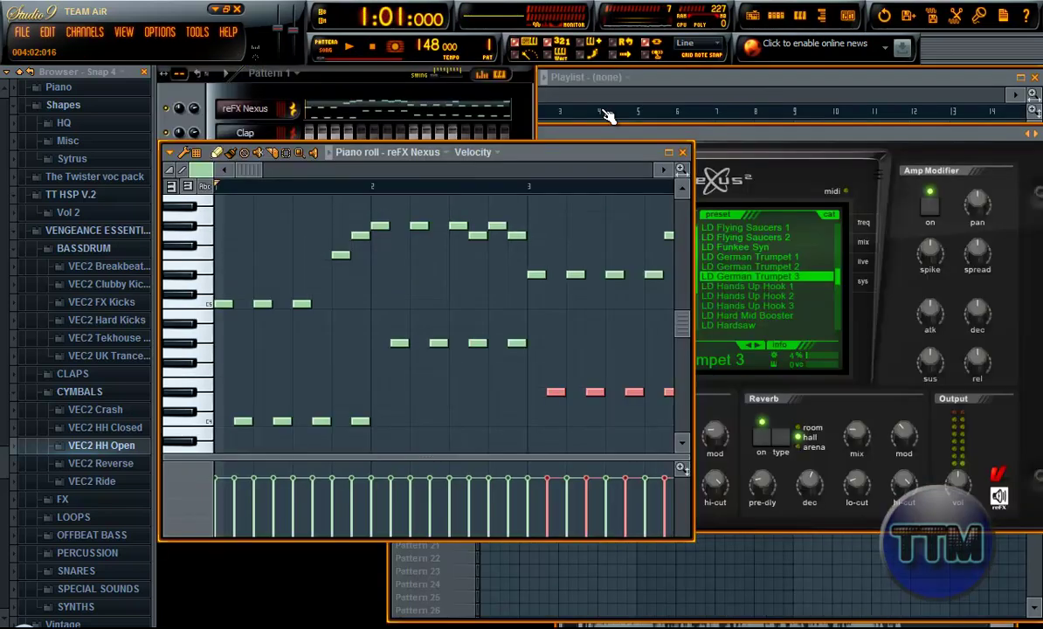
Place four consecutive Pattern 1 clips in the playlist, starting at bars 1, 5, 9 and 13.
click(690, 76)
click(493, 285)
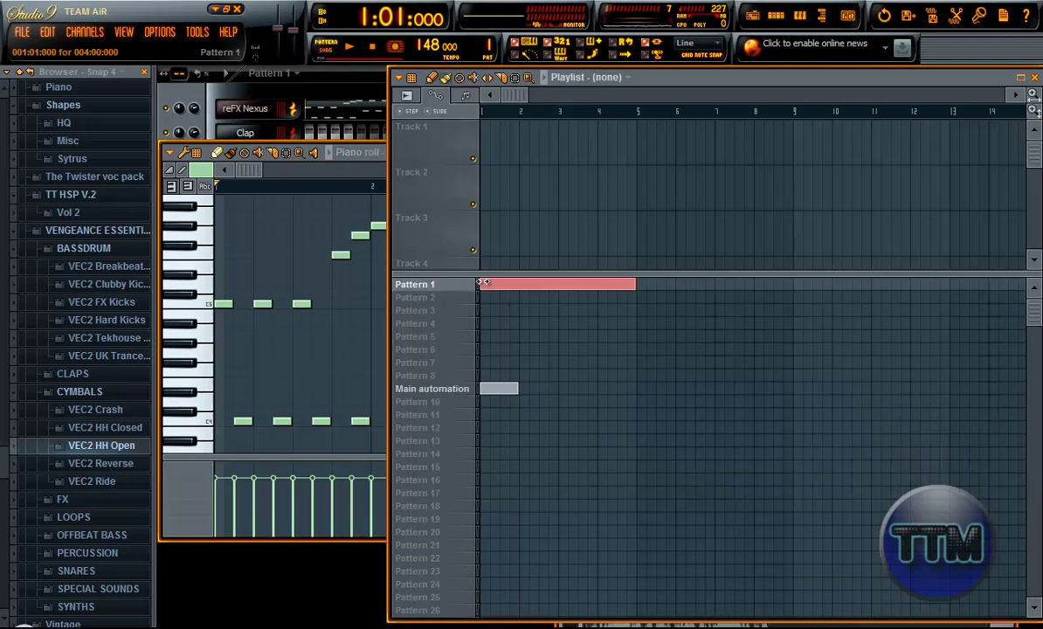
key(F6)
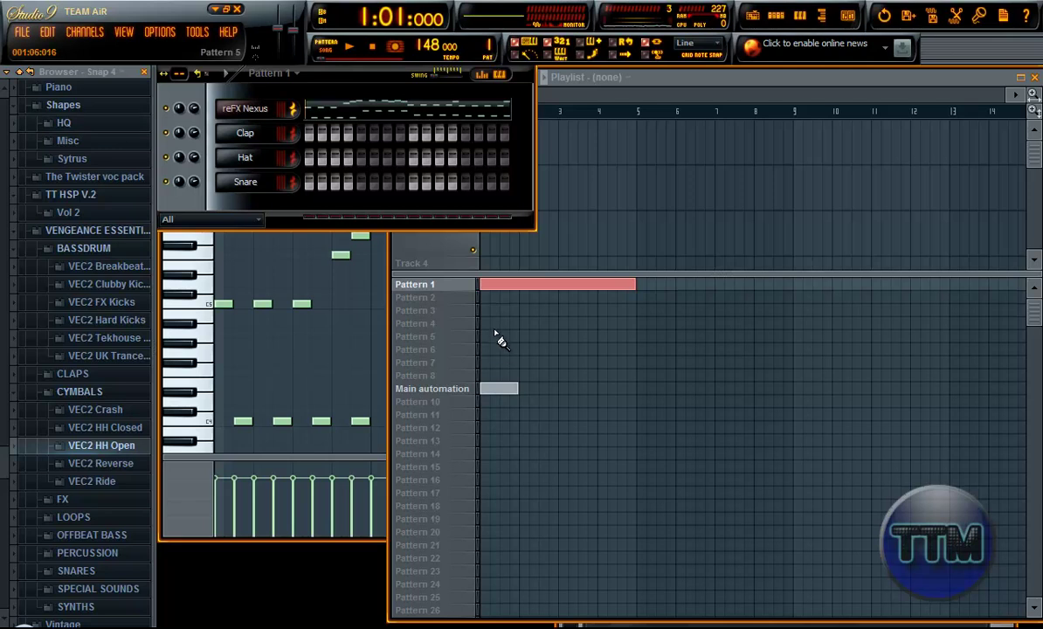
click(661, 86)
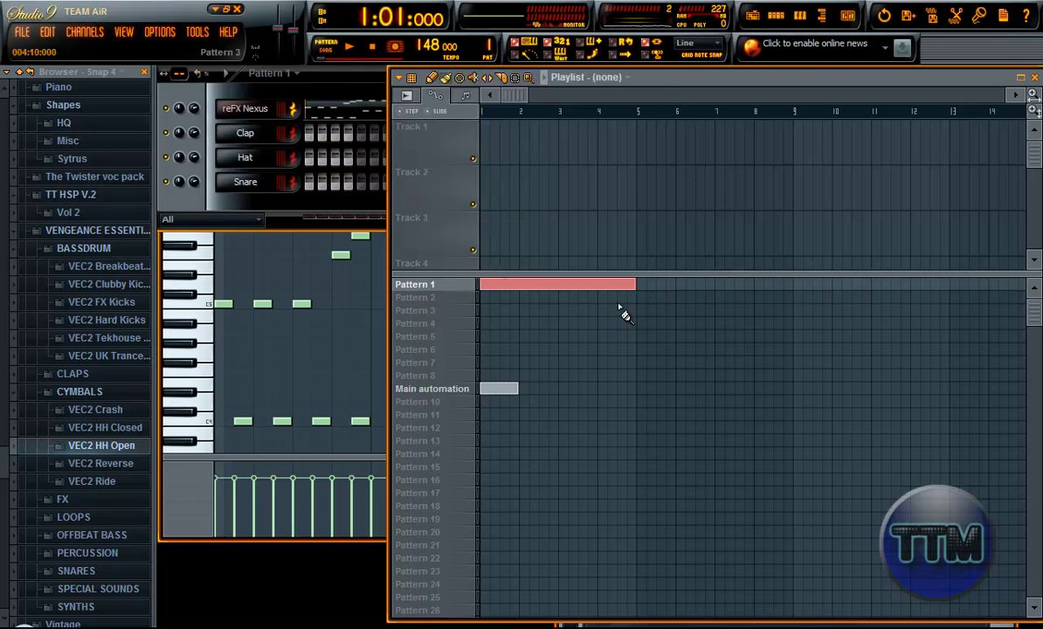
click(638, 285)
click(800, 286)
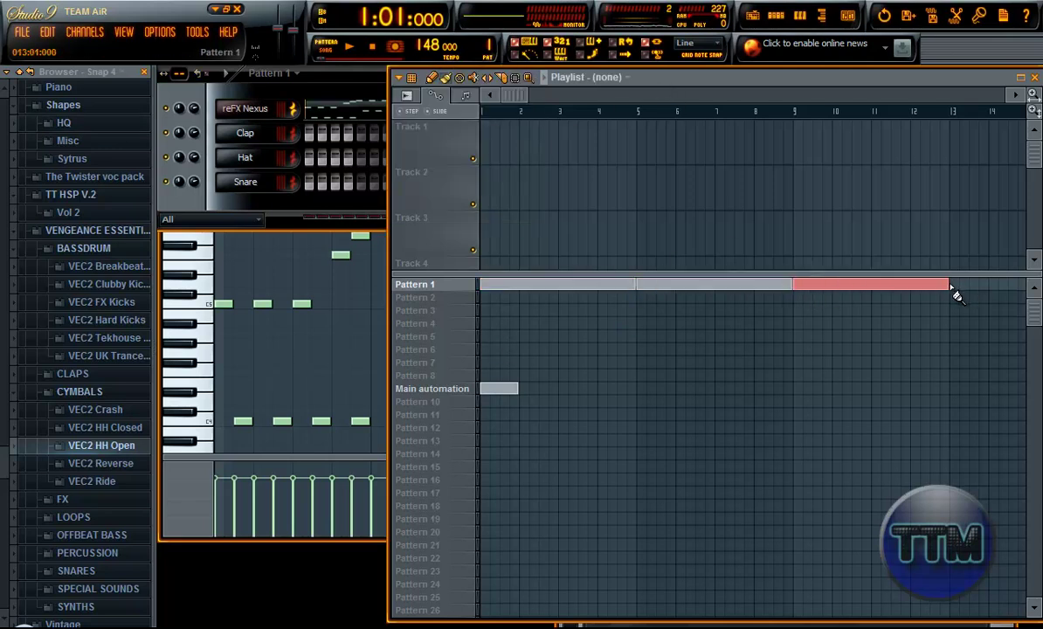
click(950, 285)
Switch to Pattern 2 and open the VEC2 Hard Kicks sample folder in the browser.
click(408, 297)
key(F6)
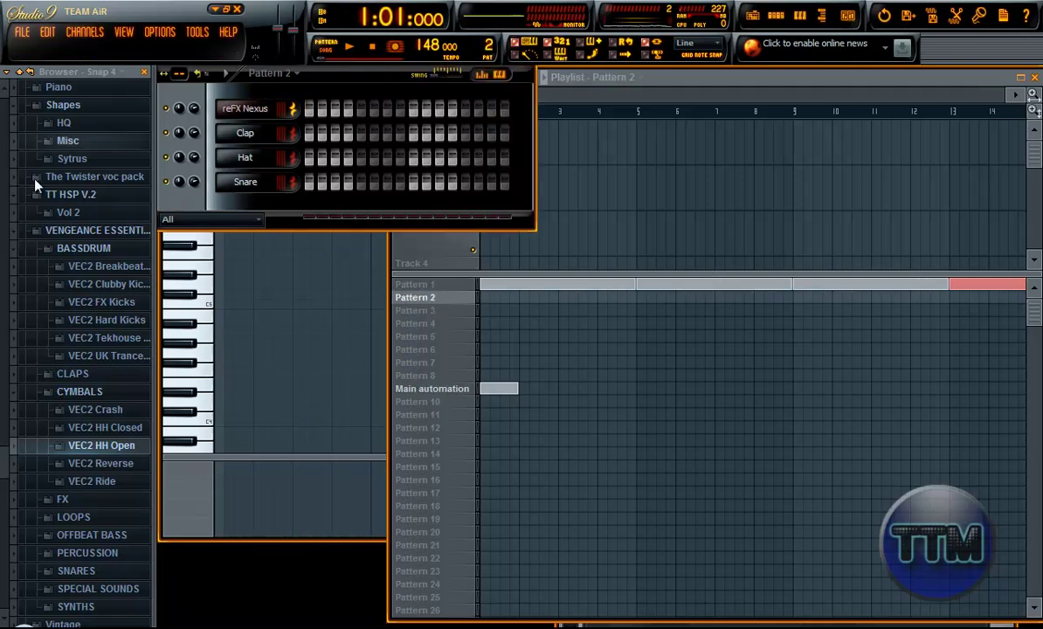
scroll(5, 421, up, 3)
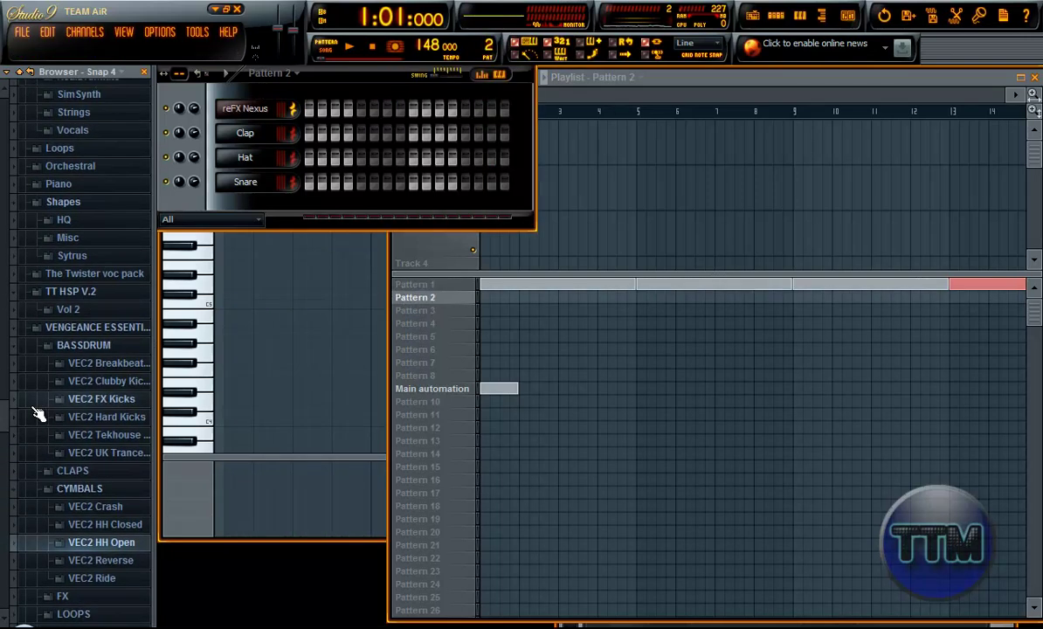
scroll(87, 394, down, 2)
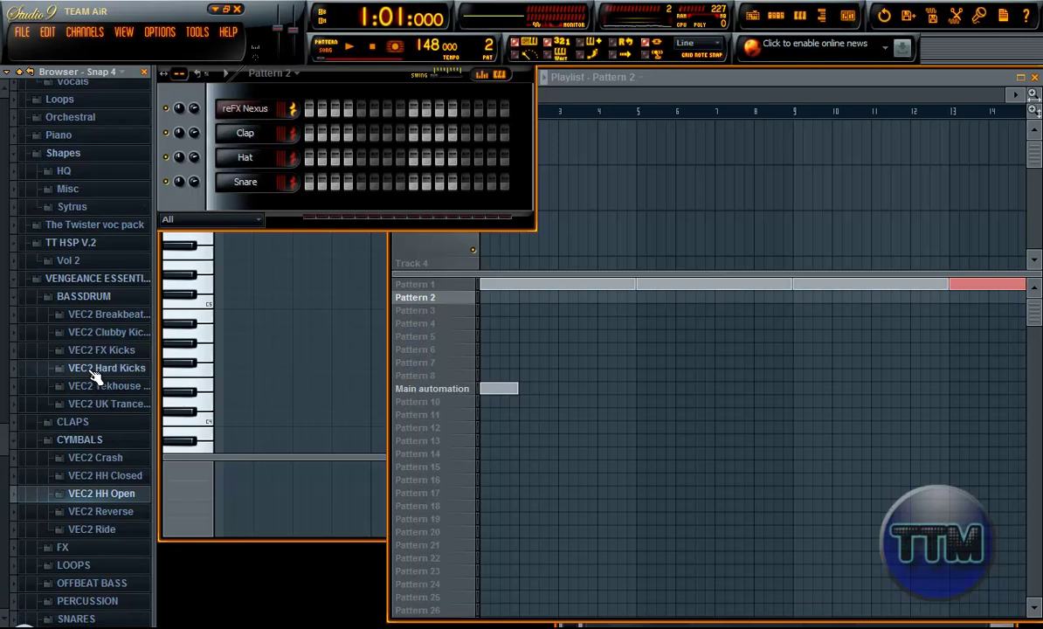
click(96, 370)
Audition the bass drum samples in the VEC2 Hard Kicks folder and close the folder.
click(95, 336)
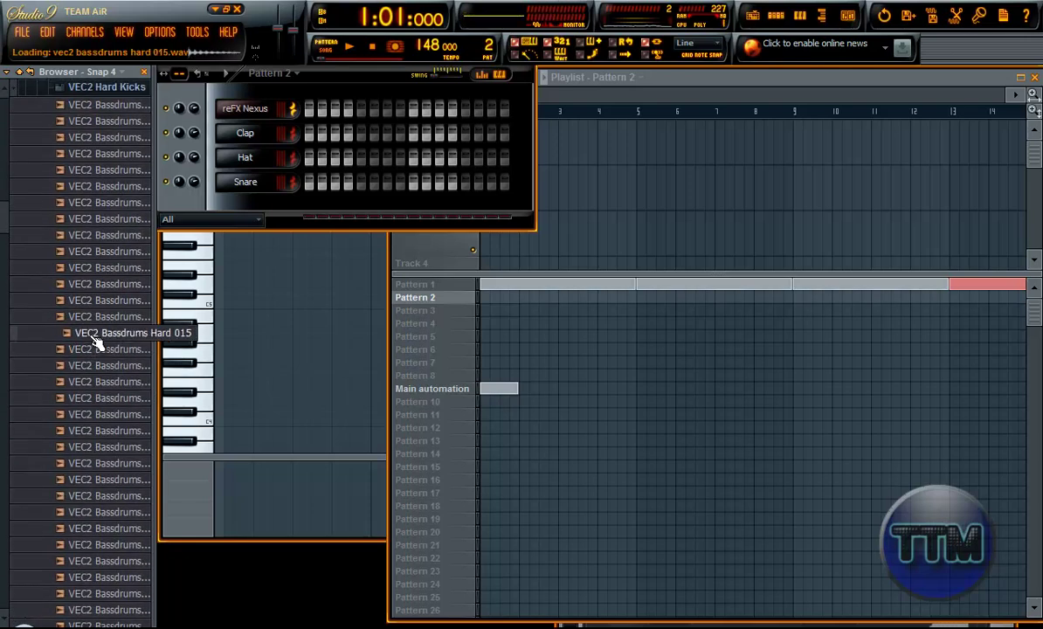
click(96, 382)
click(98, 463)
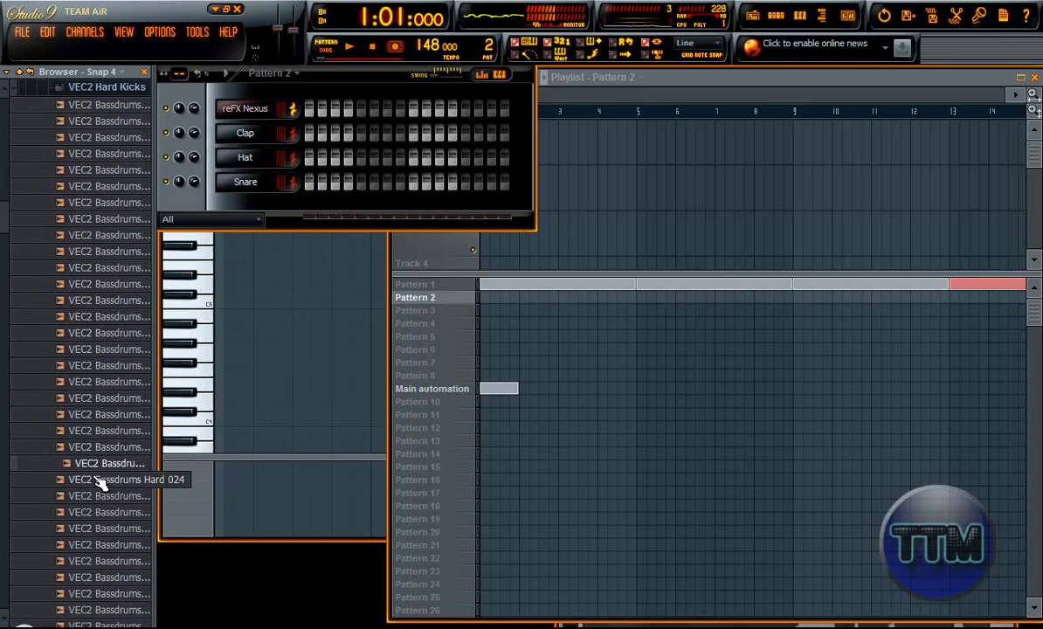
click(103, 480)
click(103, 495)
click(103, 512)
click(105, 528)
click(106, 544)
click(106, 561)
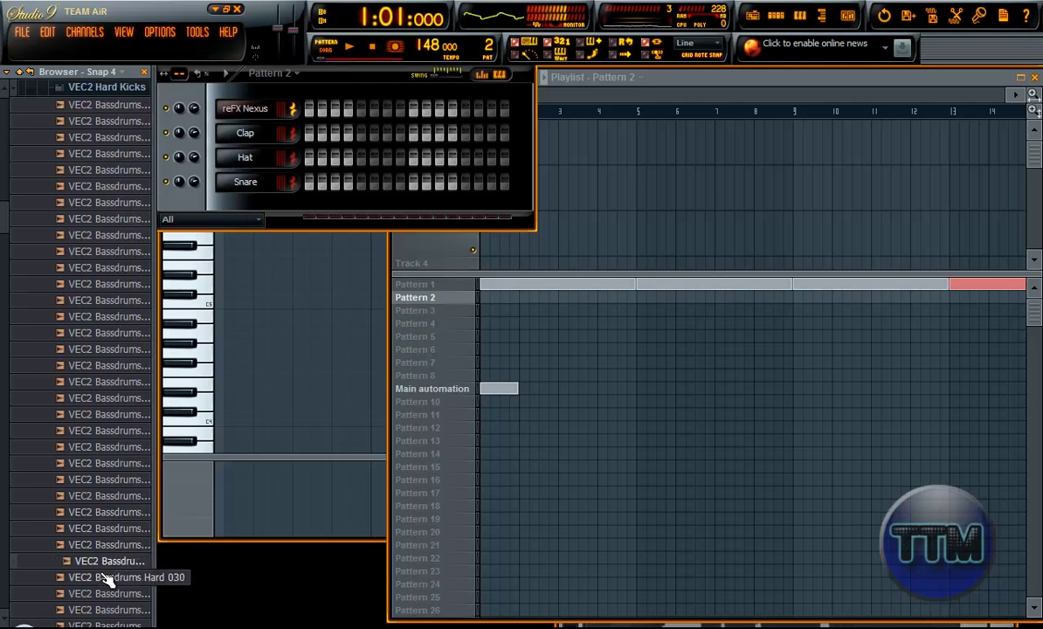
click(105, 578)
click(105, 411)
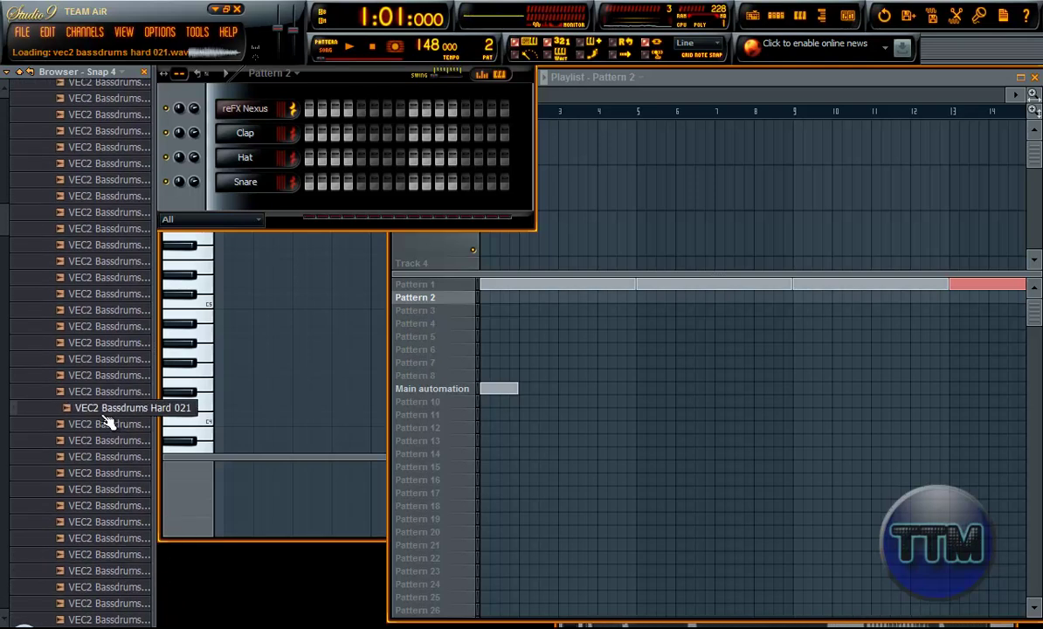
click(102, 363)
click(94, 330)
scroll(88, 315, up, 10)
click(75, 263)
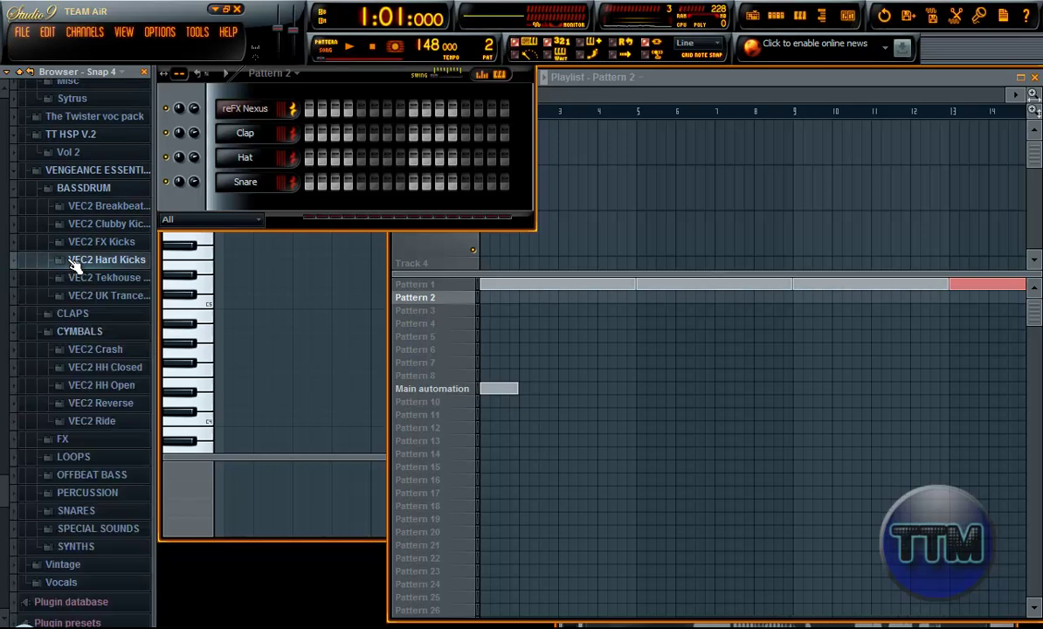
Open the HARDSTYLE folder within TT HSP V.2, Vol 2, BASSDRUM and preview the HARDSTYLE-29 kick.
scroll(74, 266, up, 3)
click(65, 249)
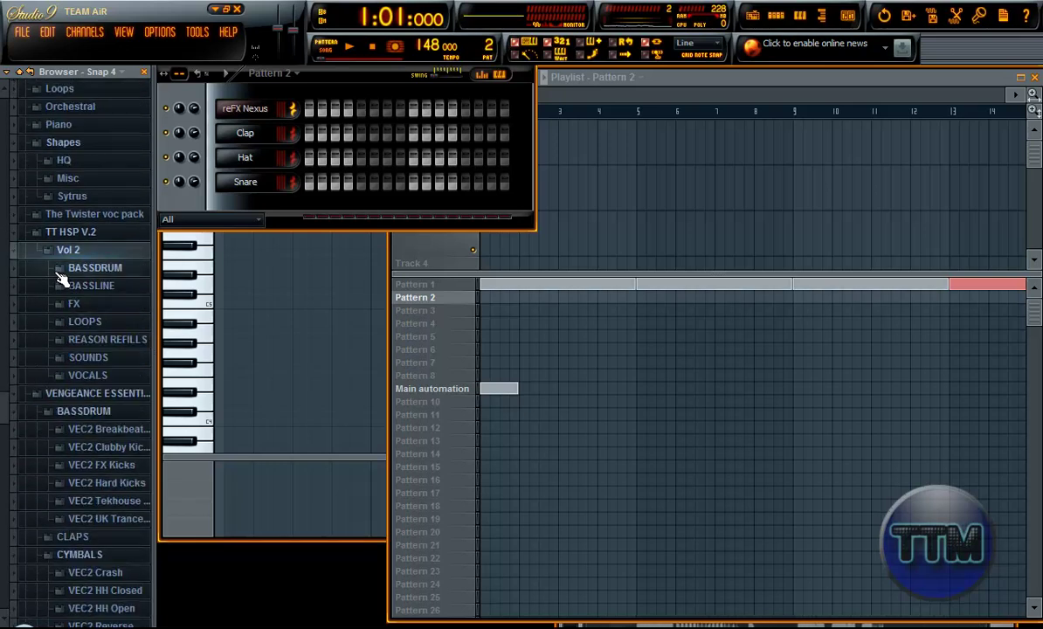
click(59, 273)
click(101, 343)
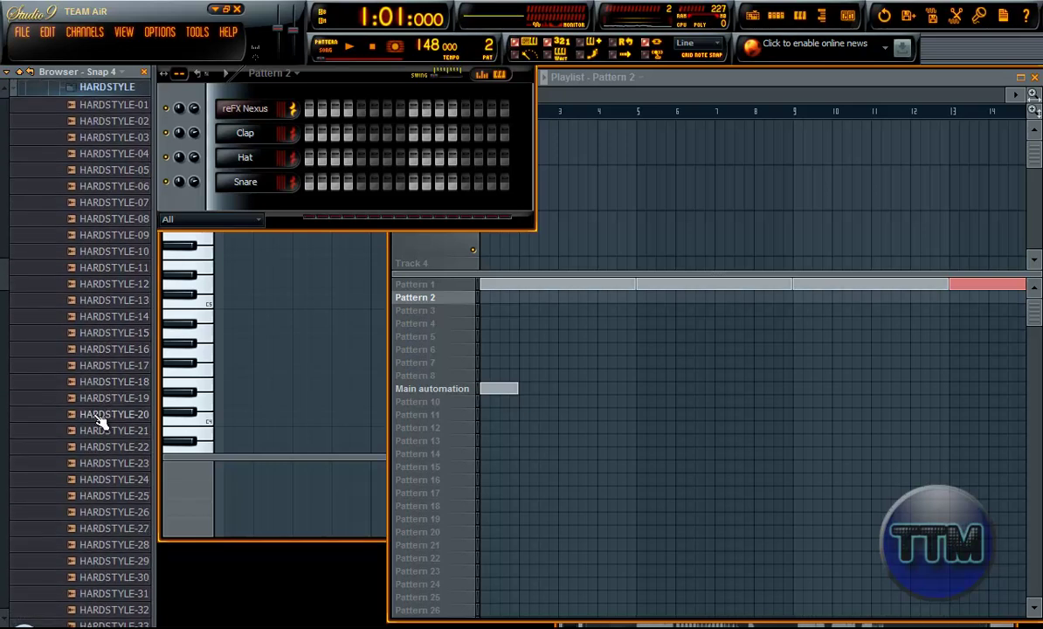
click(109, 563)
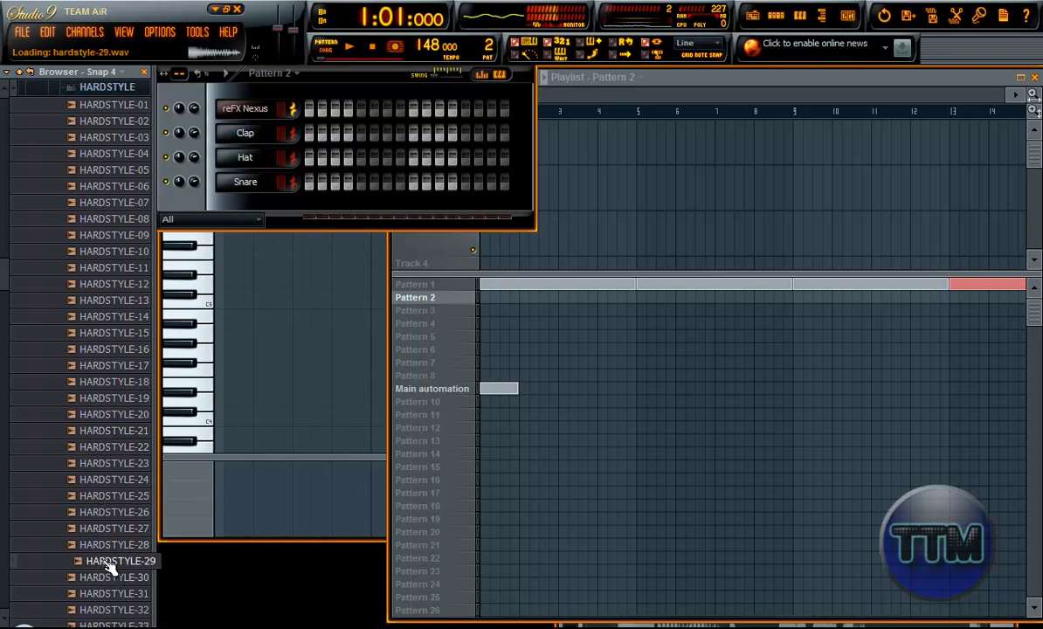
Load HARDSTYLE-29 into the Clap channel and fill every 4 steps of that channel in Pattern 2.
drag(110, 566, 240, 133)
right_click(275, 131)
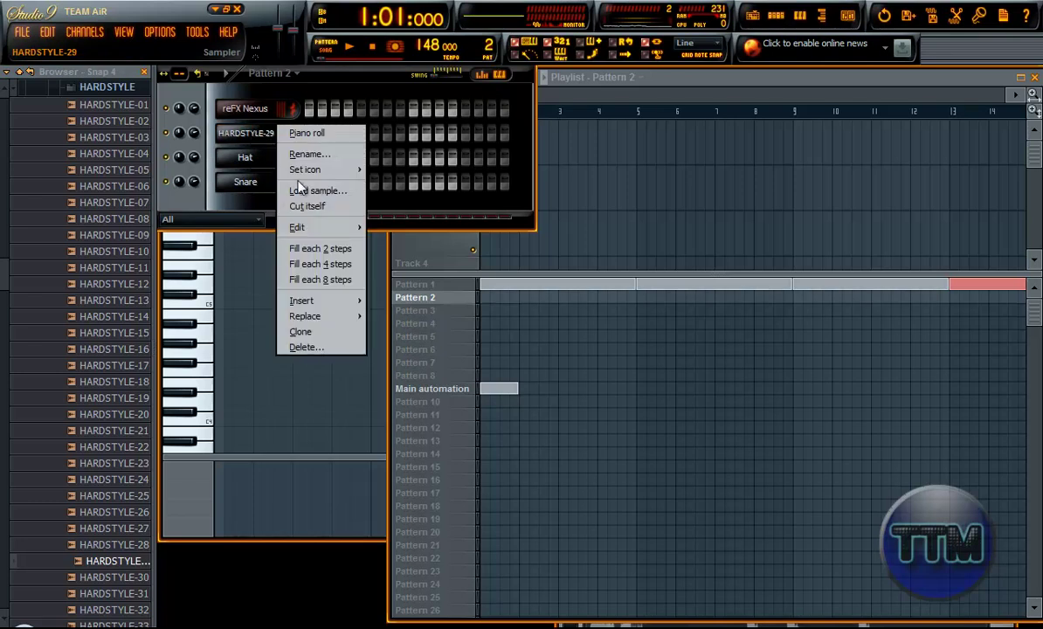
click(319, 264)
Fill the Pattern 2 row of the playlist with clips from bar 5 through bar 16 and play the song from bar 5.
click(753, 81)
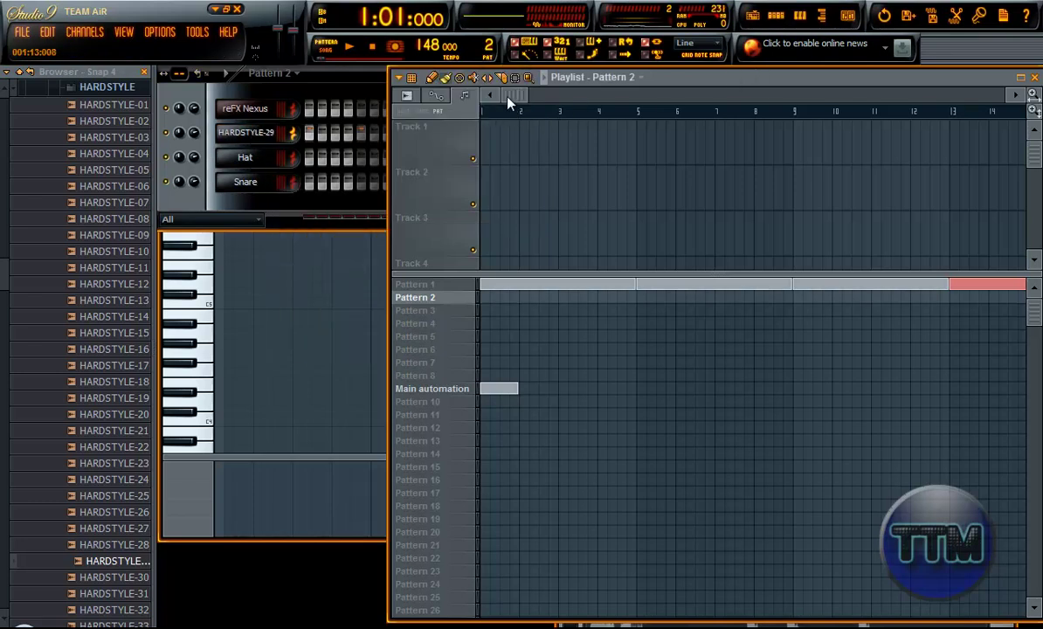
drag(506, 98, 522, 98)
drag(618, 298, 899, 298)
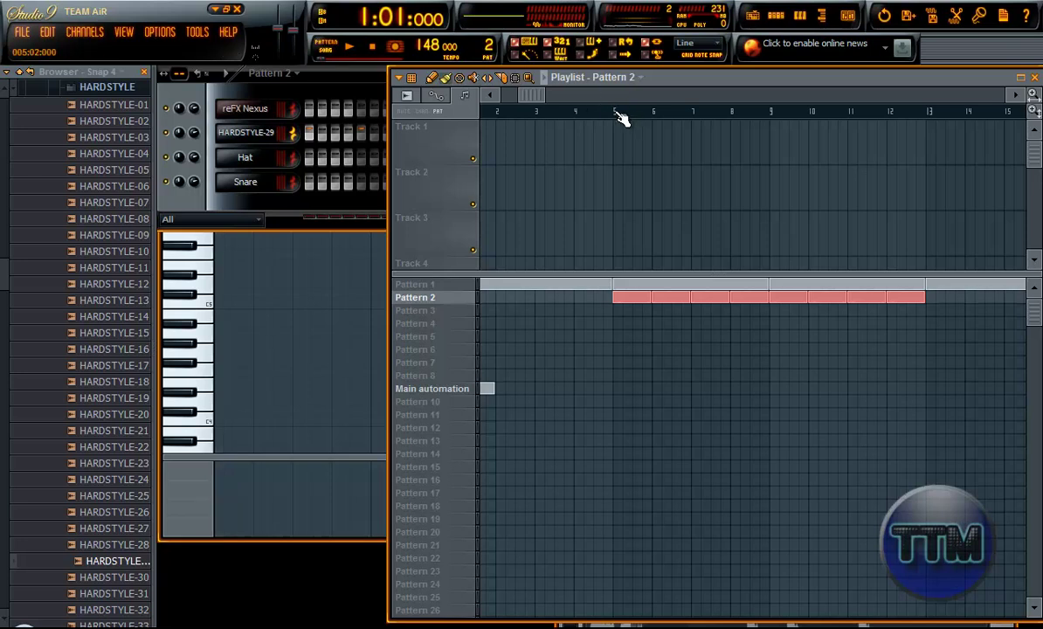
click(617, 113)
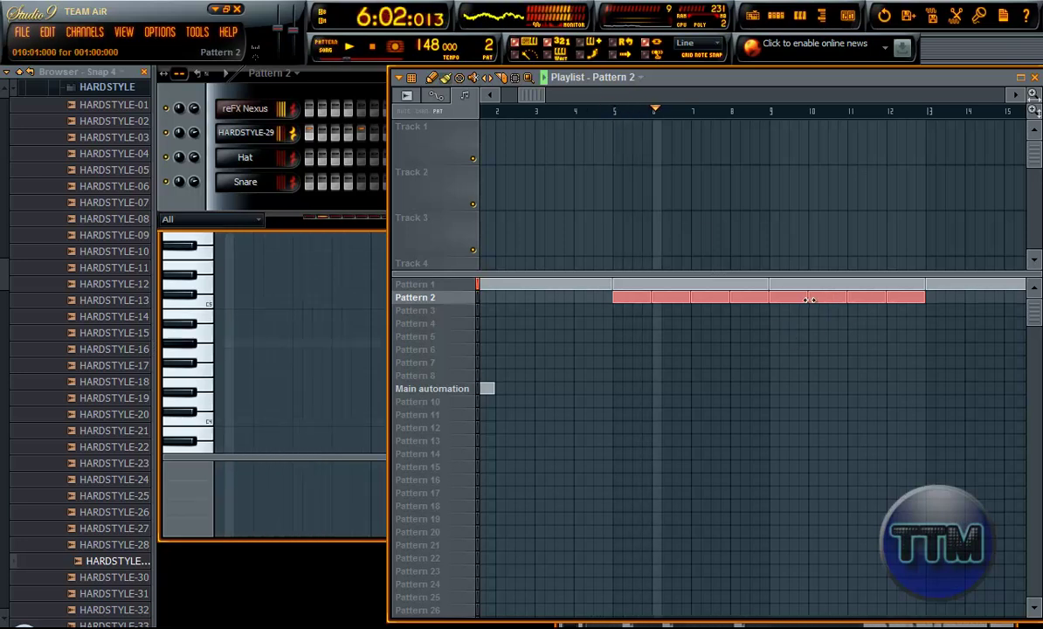
click(933, 298)
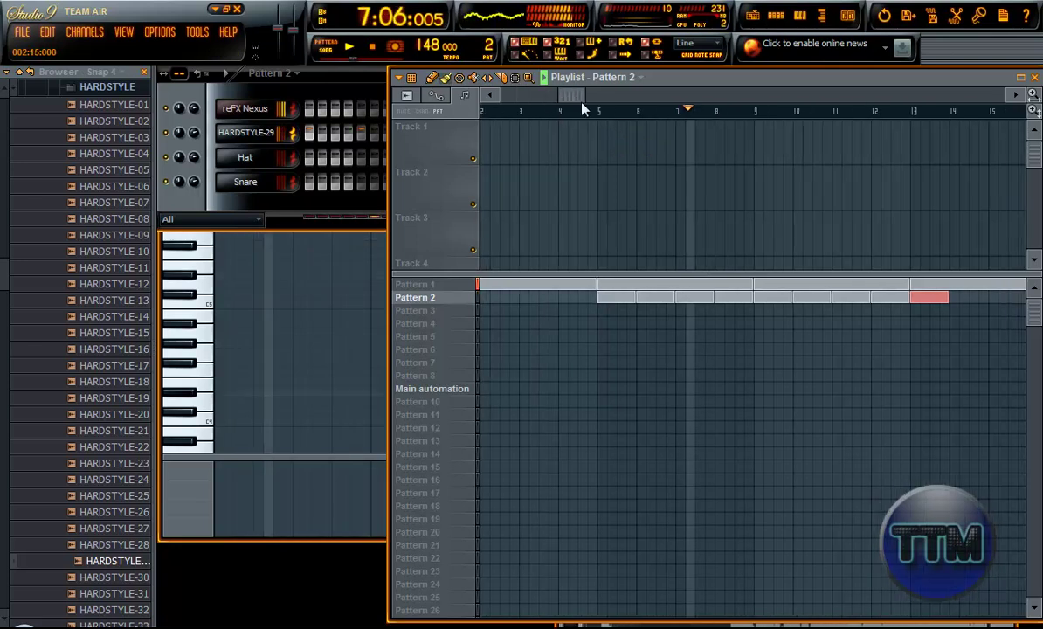
drag(767, 297, 813, 295)
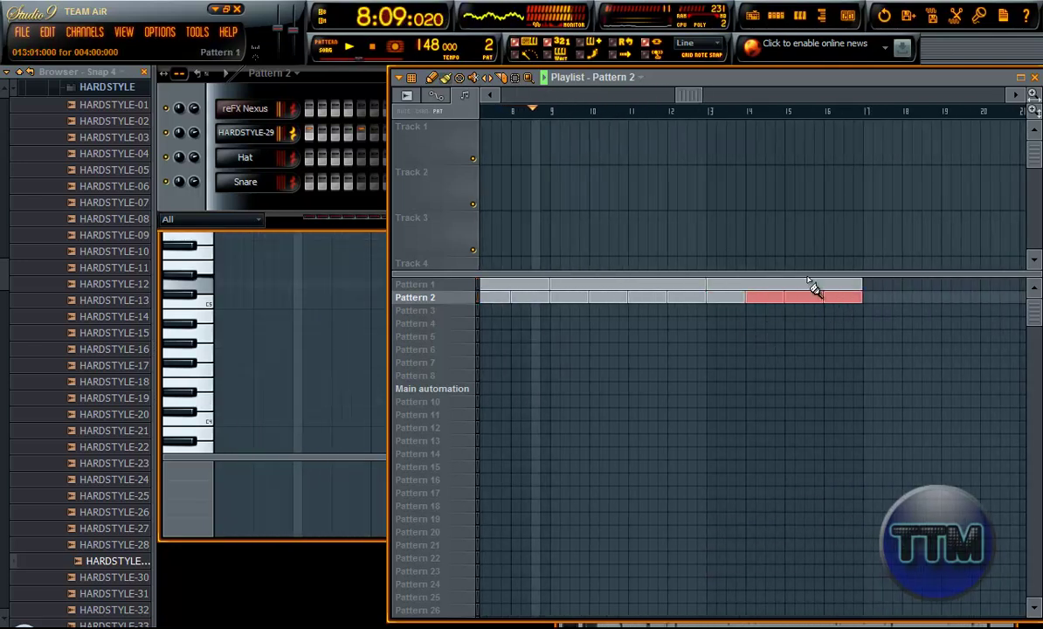
Stop the song playback and make Pattern 1 the active pattern.
drag(690, 94, 321, 99)
click(372, 48)
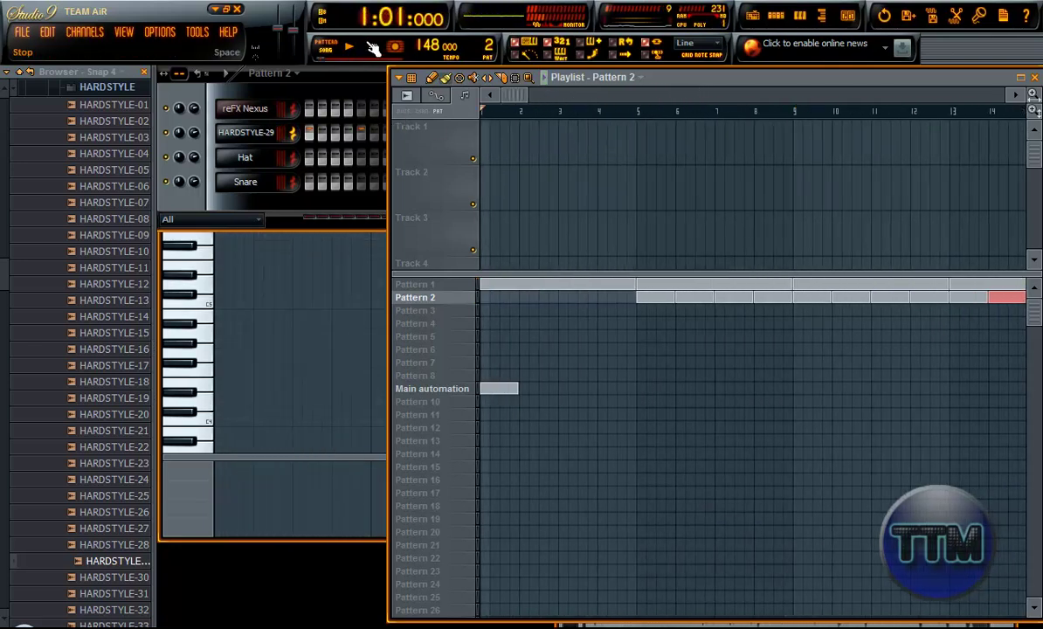
click(439, 285)
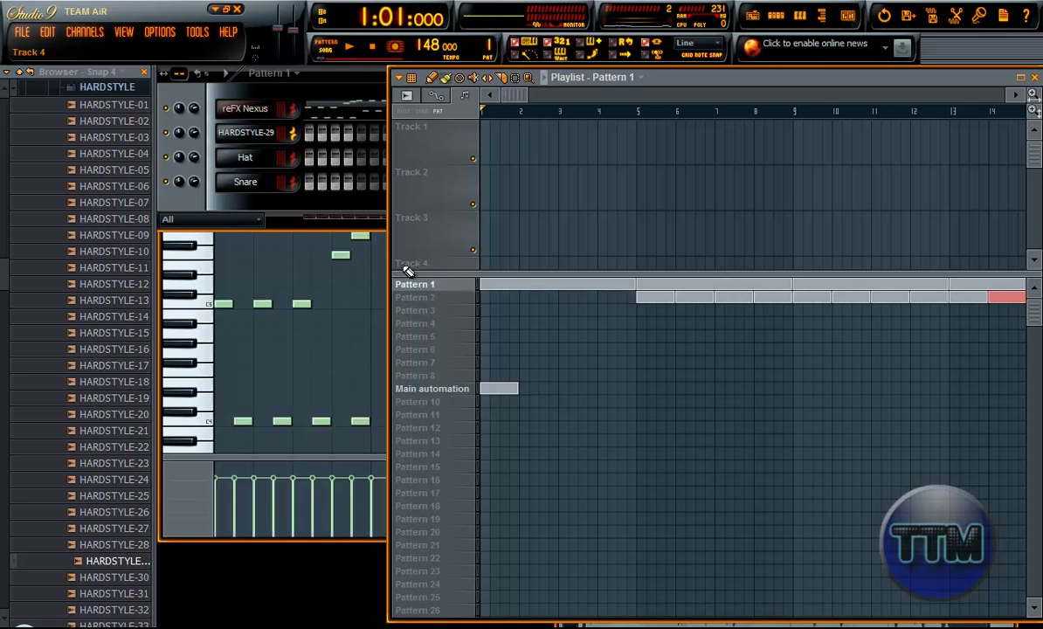
click(221, 84)
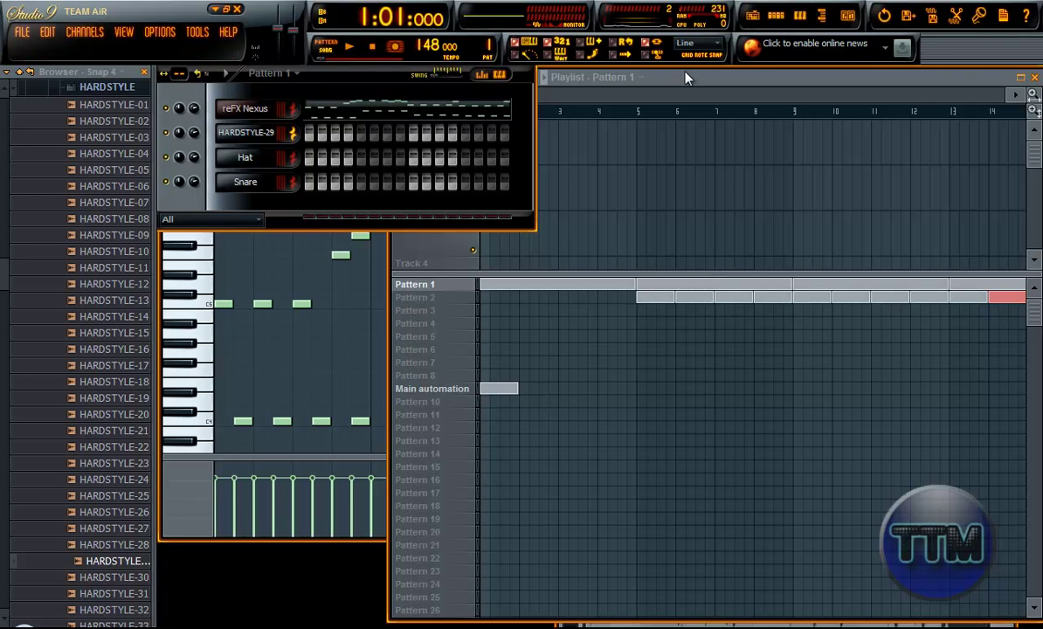
click(637, 73)
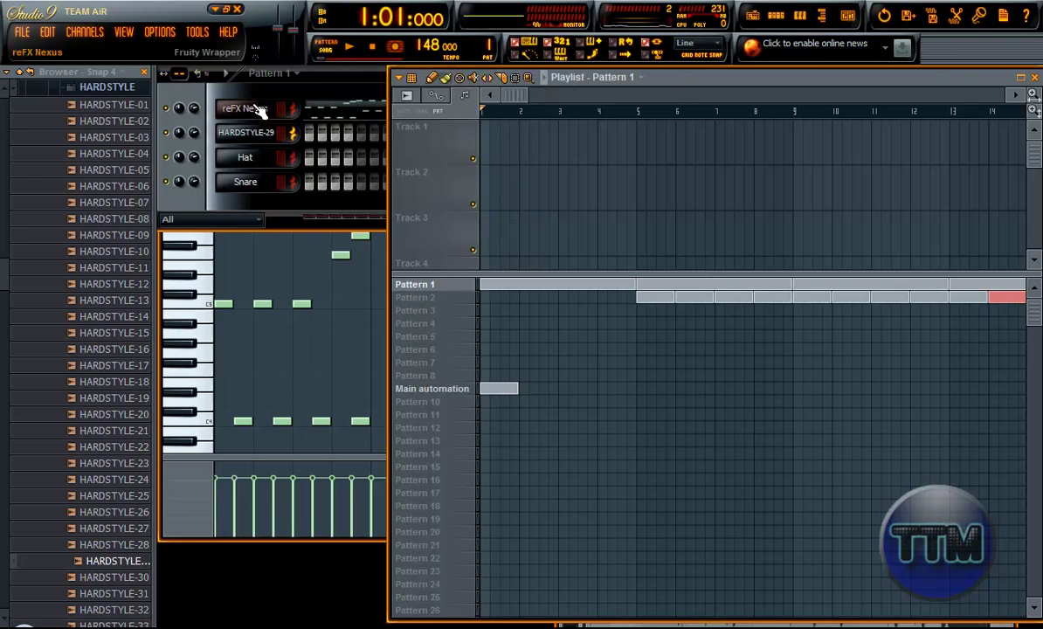
scroll(7, 262, up, 3)
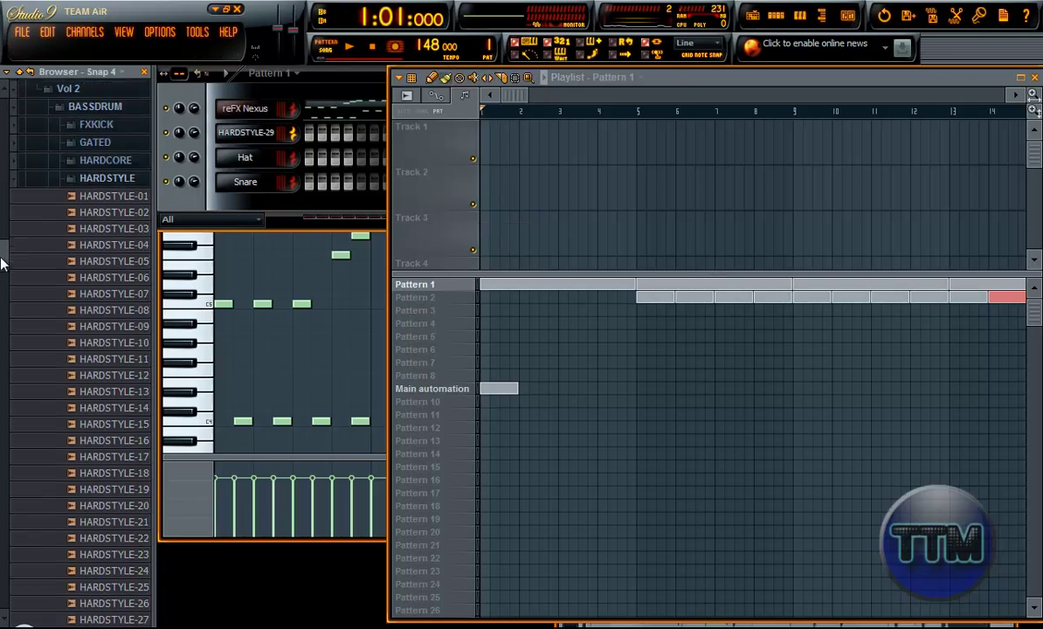
Show the mixer and load Fruity Fast LP into effect slot 1 of the Master track.
click(122, 32)
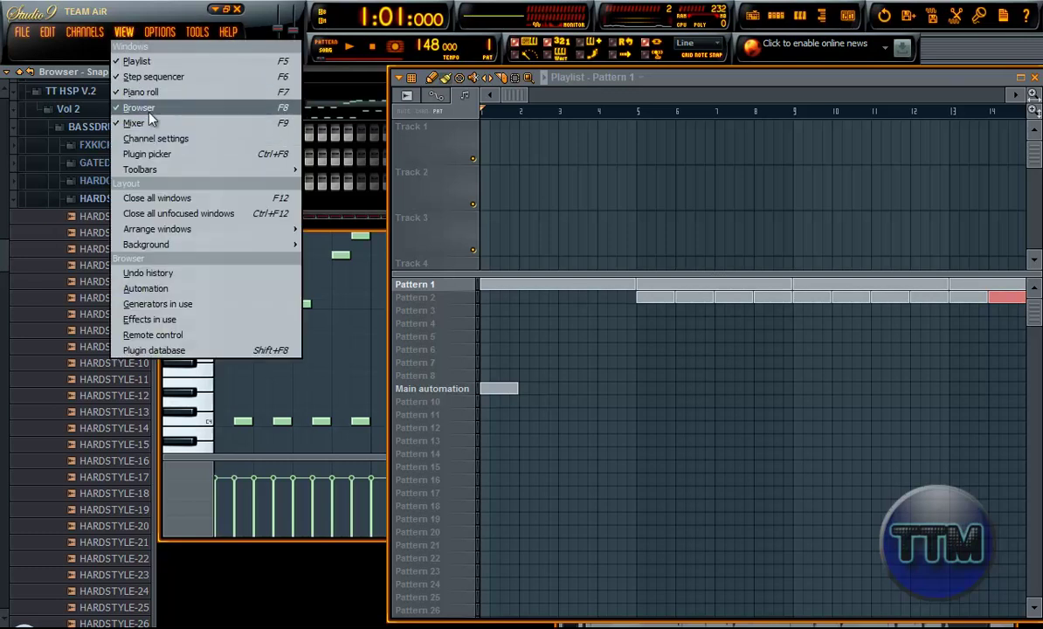
click(148, 123)
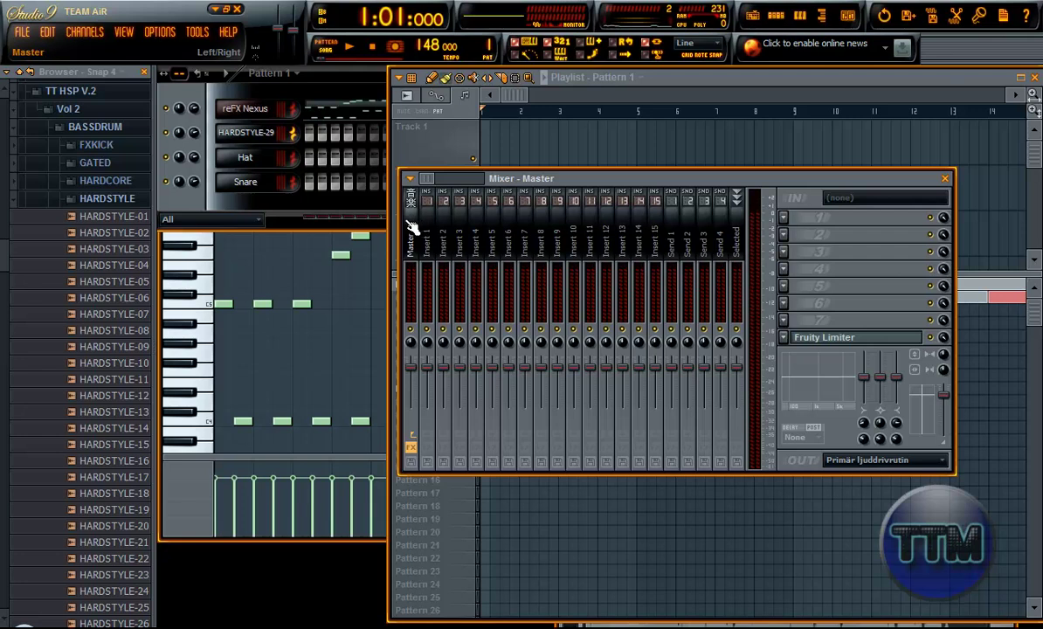
click(784, 218)
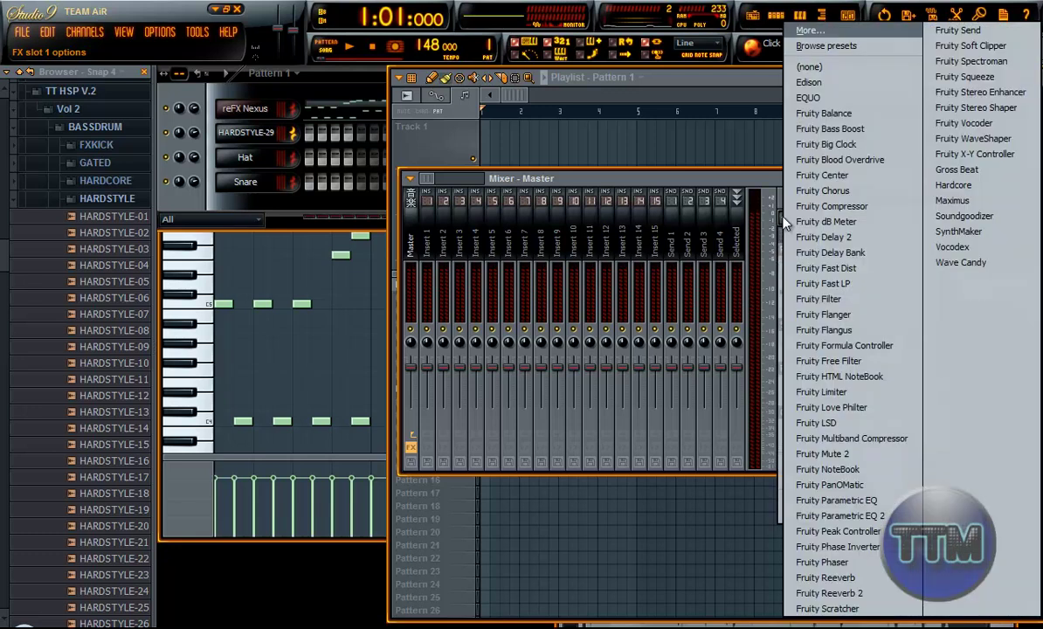
click(783, 220)
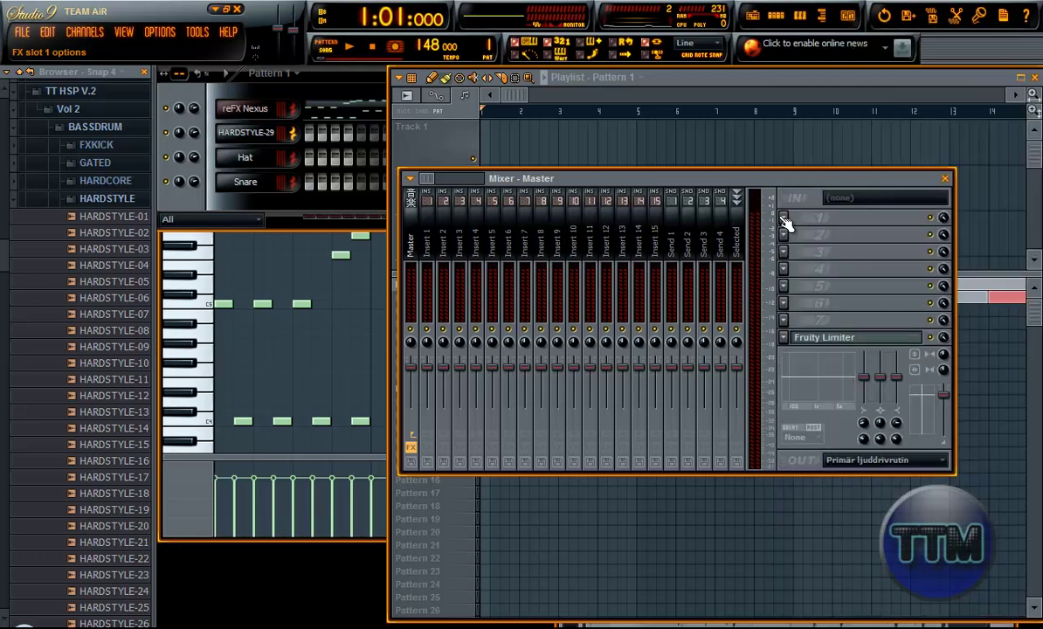
click(783, 220)
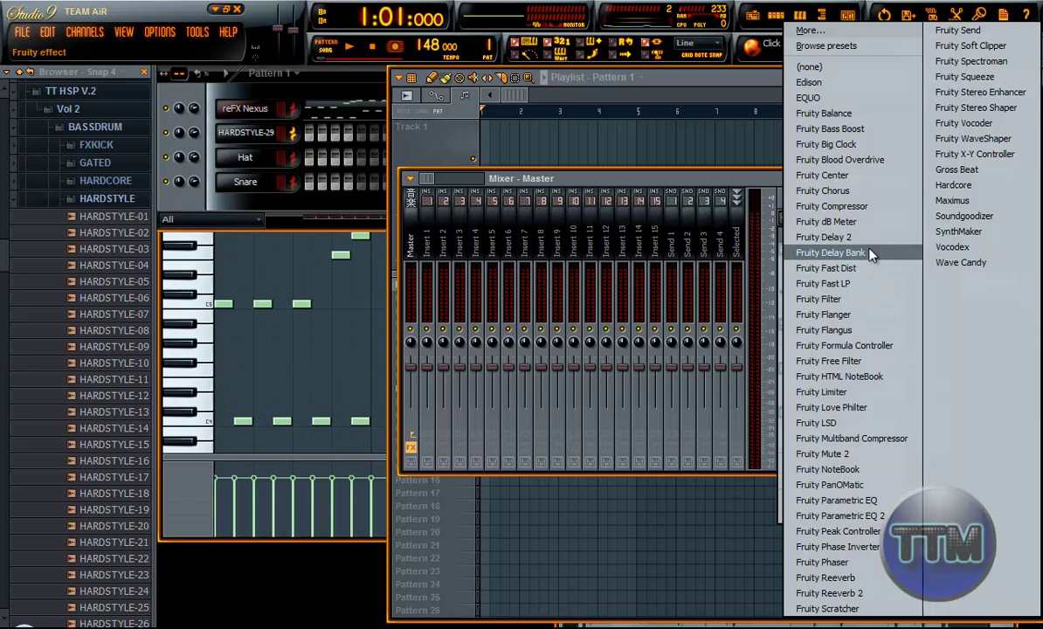
click(842, 283)
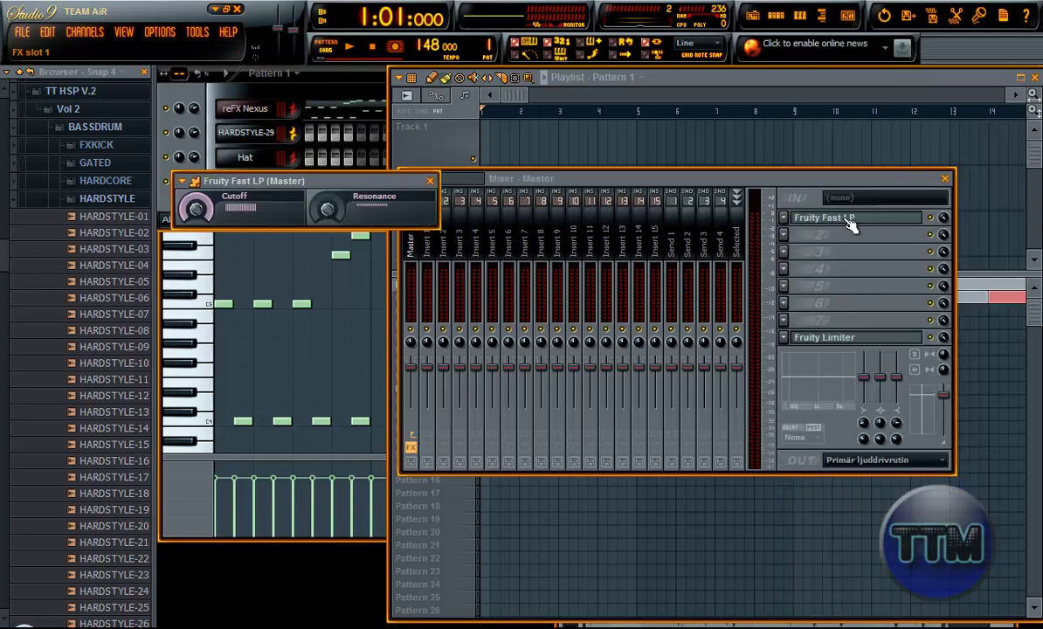
Create an automation clip for the Fruity Fast LP cutoff and shorten it to span bars 1 to 4 in the playlist.
right_click(197, 212)
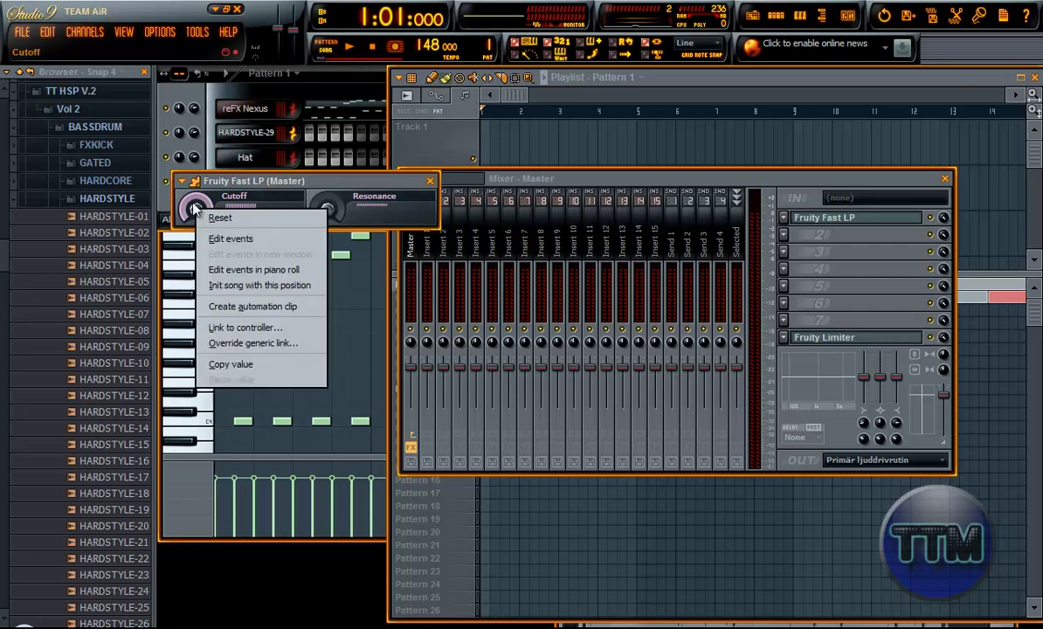
click(251, 308)
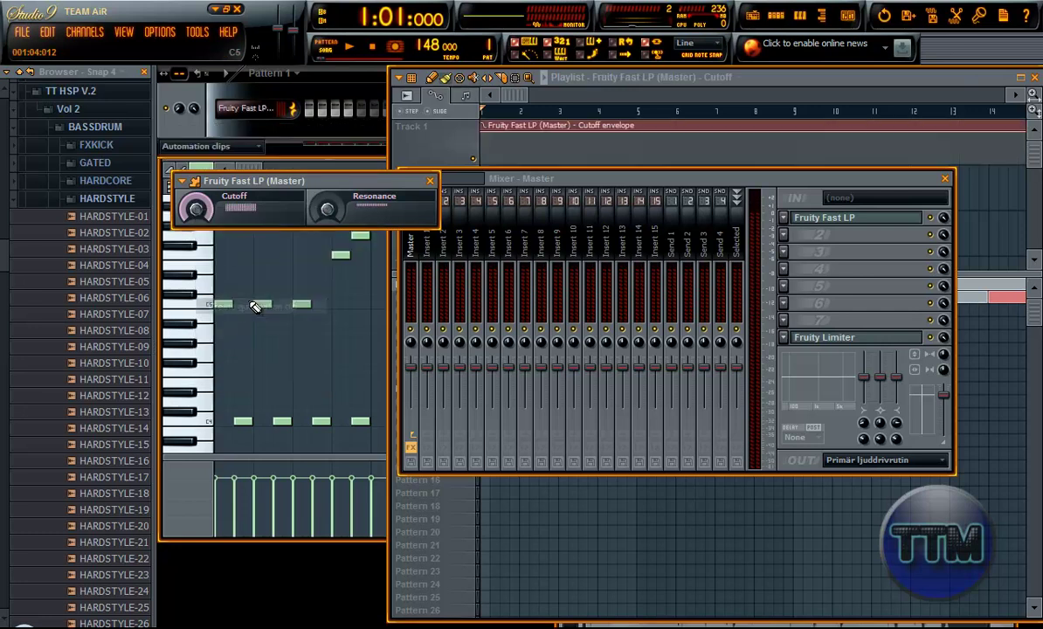
drag(708, 74, 699, 76)
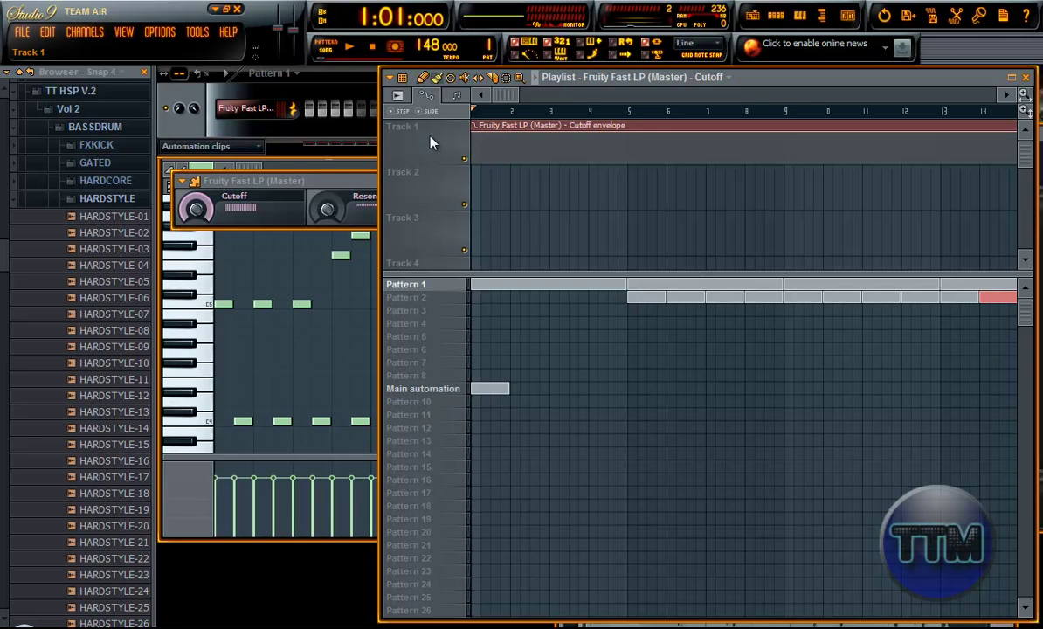
double_click(633, 110)
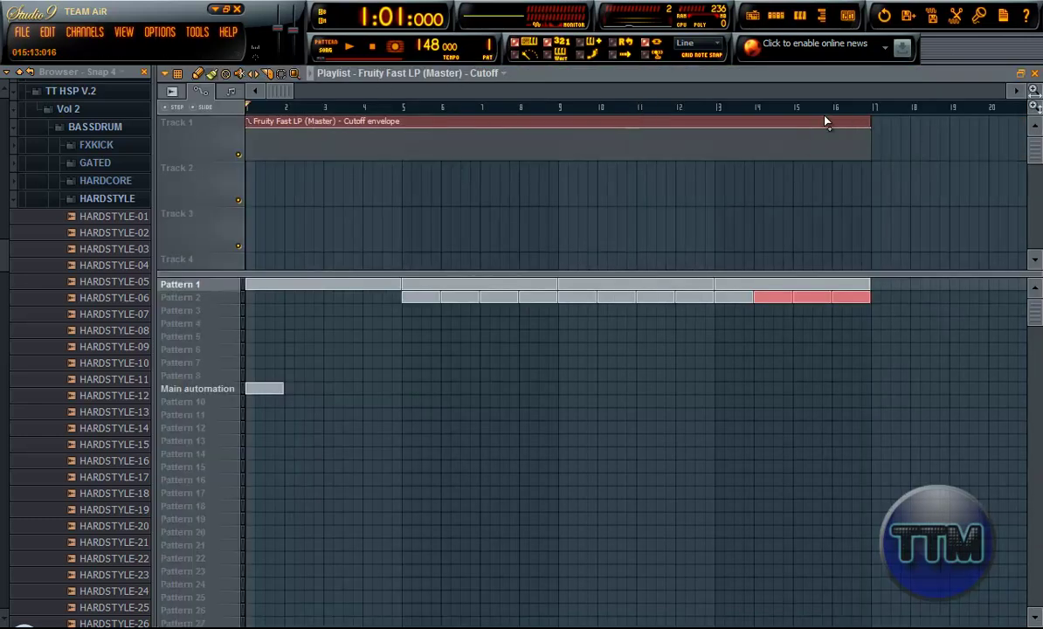
drag(869, 121, 402, 120)
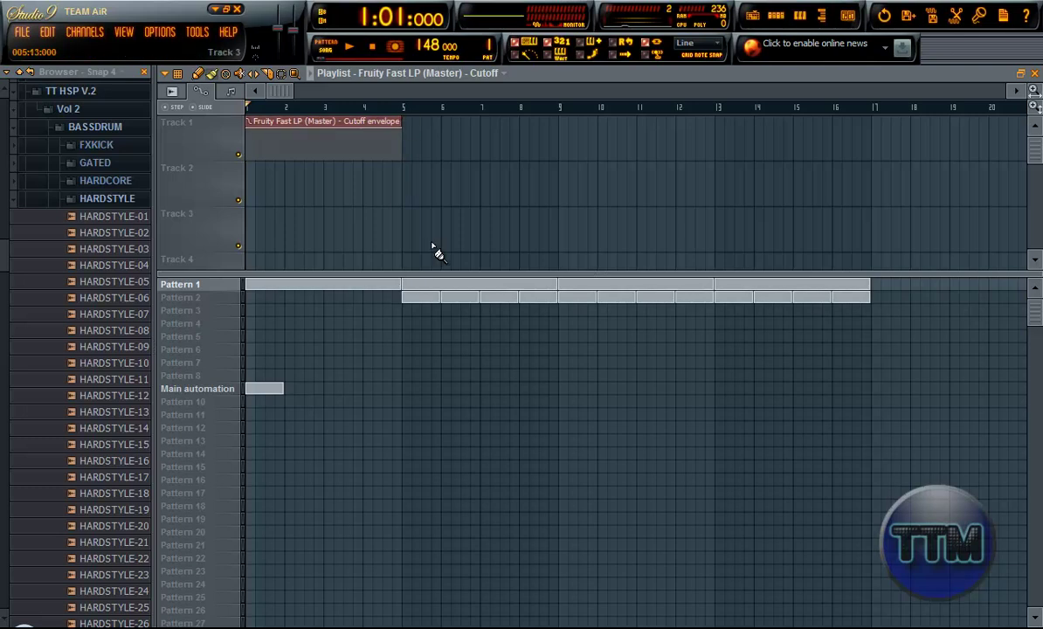
Try a freehand wavy cutoff curve rising from bar 1, and undo the envelope changes.
scroll(340, 106, up, 5)
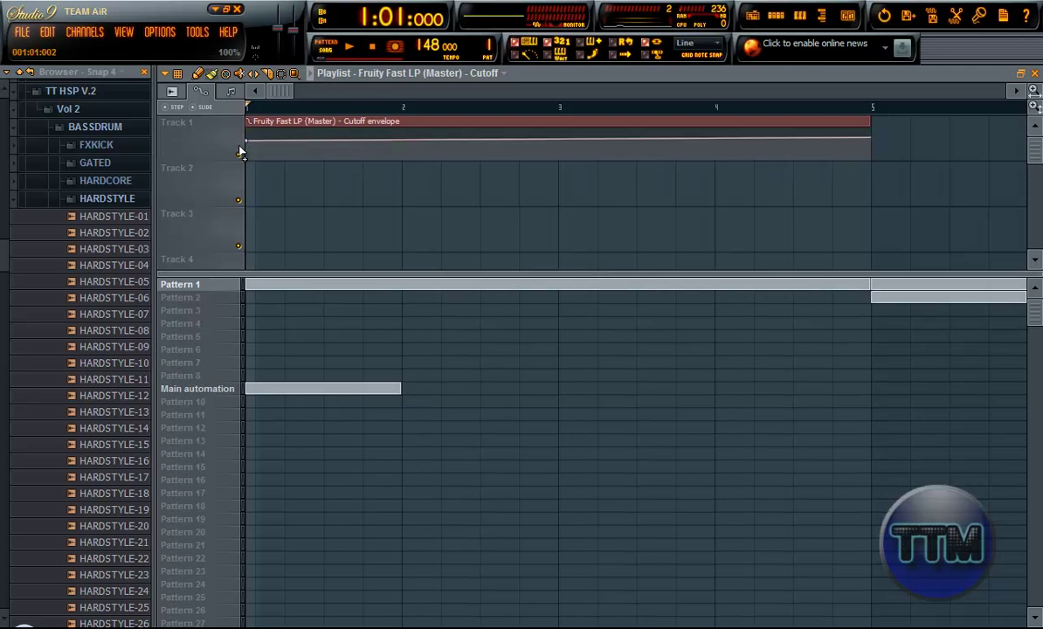
mouse_move(242, 171)
mouse_down()
mouse_move(314, 138)
mouse_move(447, 144)
mouse_move(554, 129)
mouse_move(521, 128)
mouse_up()
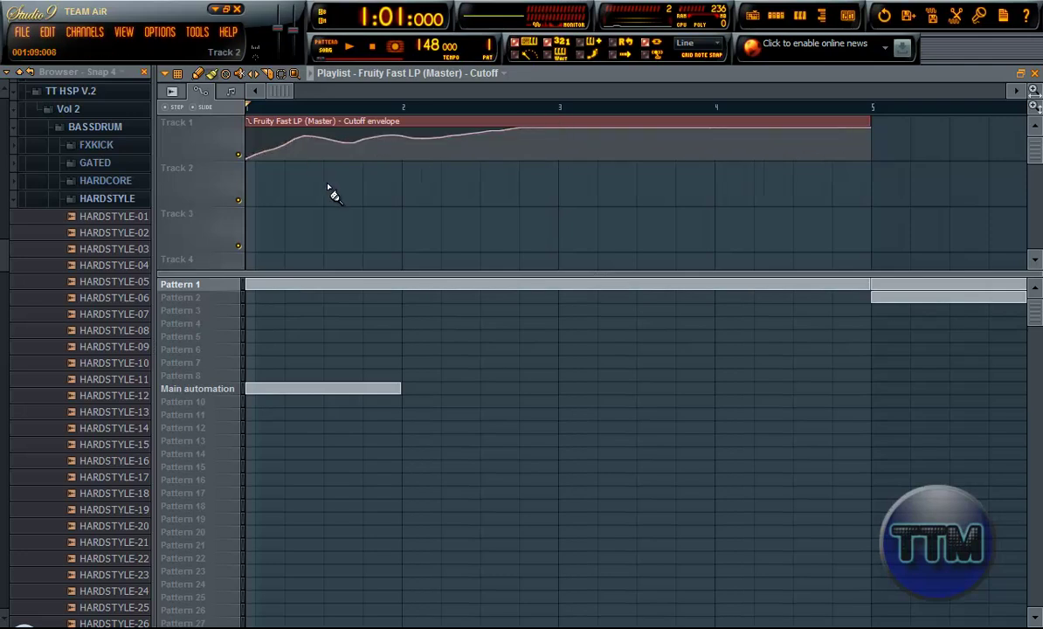
click(332, 193)
right_click(642, 175)
key(ctrl+alt+z)
key(ctrl+alt+z)
key(ctrl+alt+z)
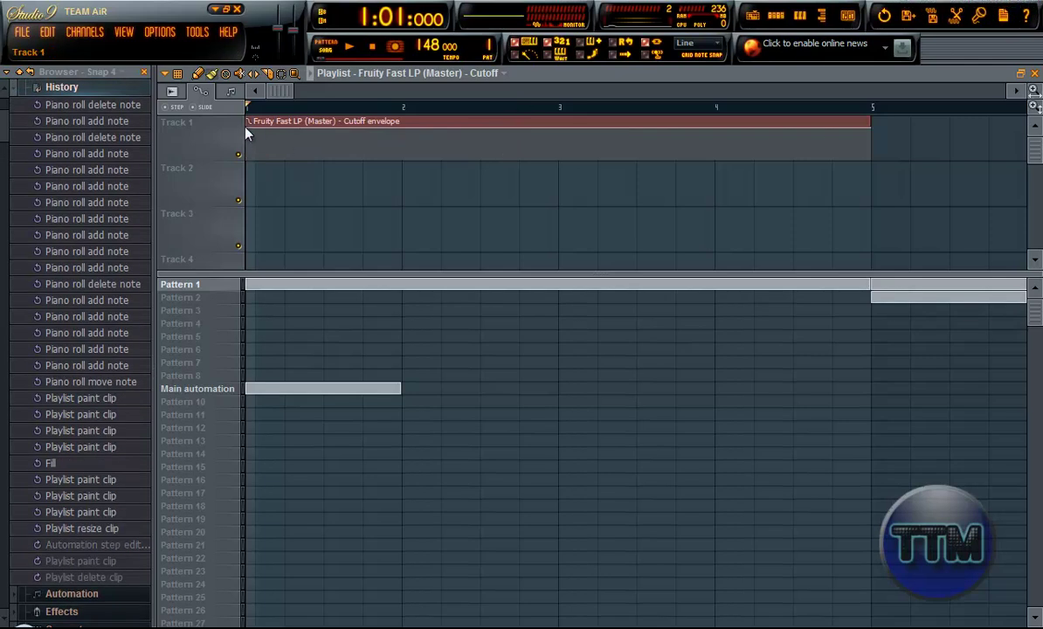
Ramp the cutoff envelope from minimum at bar 1 to maximum at bar 5 and bend it into a slow-starting upward curve.
drag(245, 129, 246, 163)
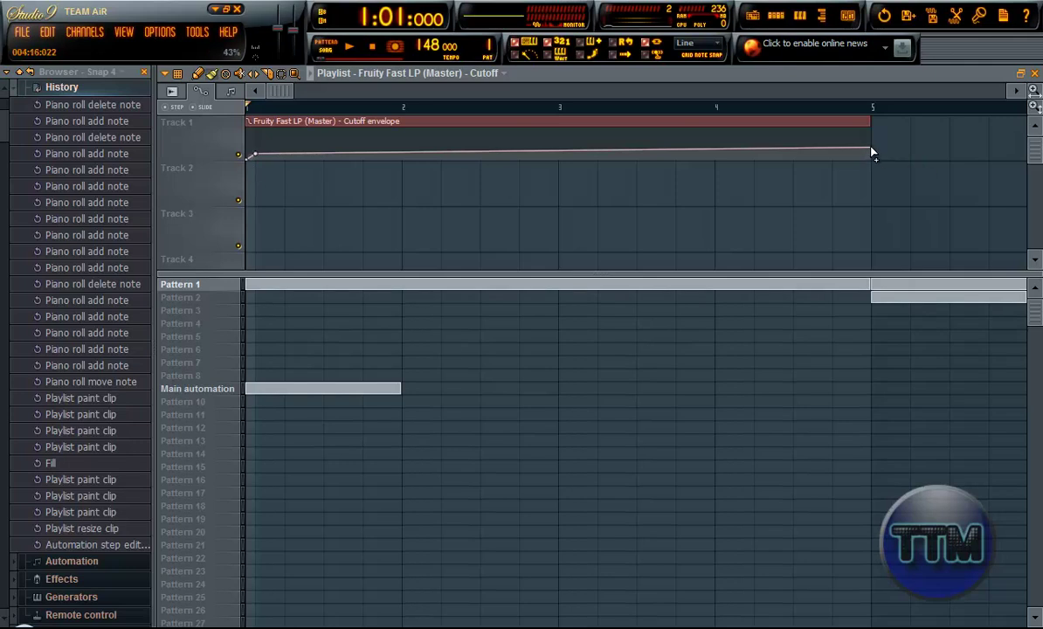
drag(871, 153, 872, 128)
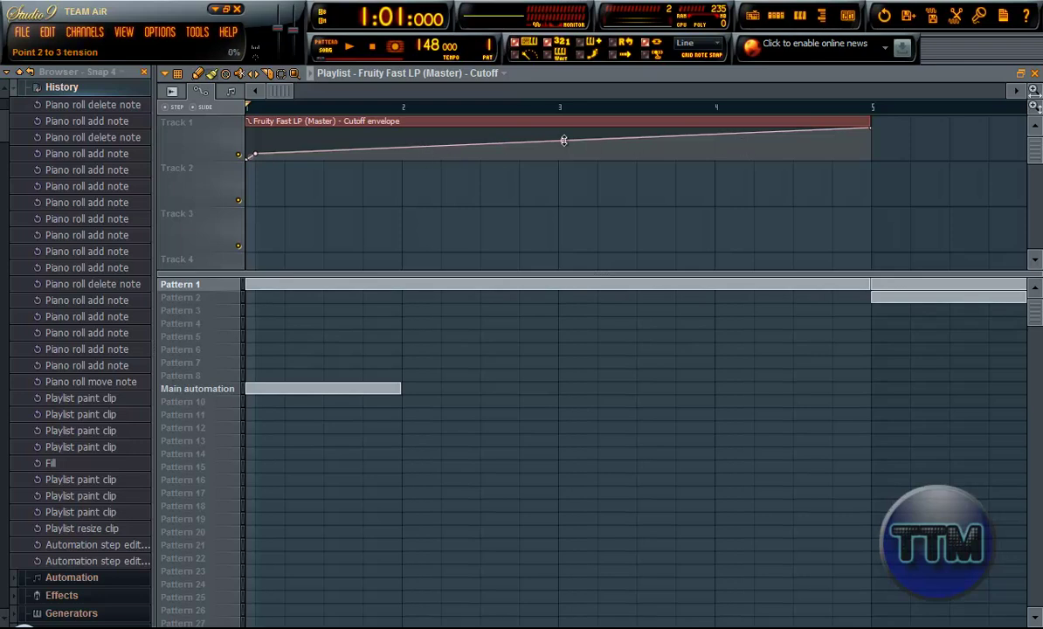
drag(564, 140, 485, 166)
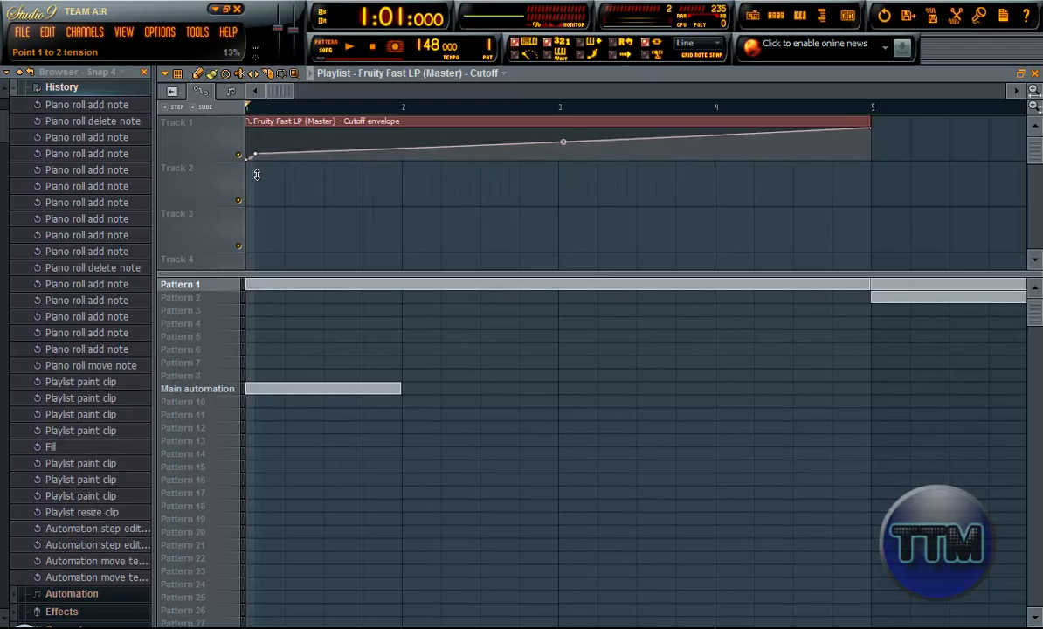
drag(250, 156, 256, 177)
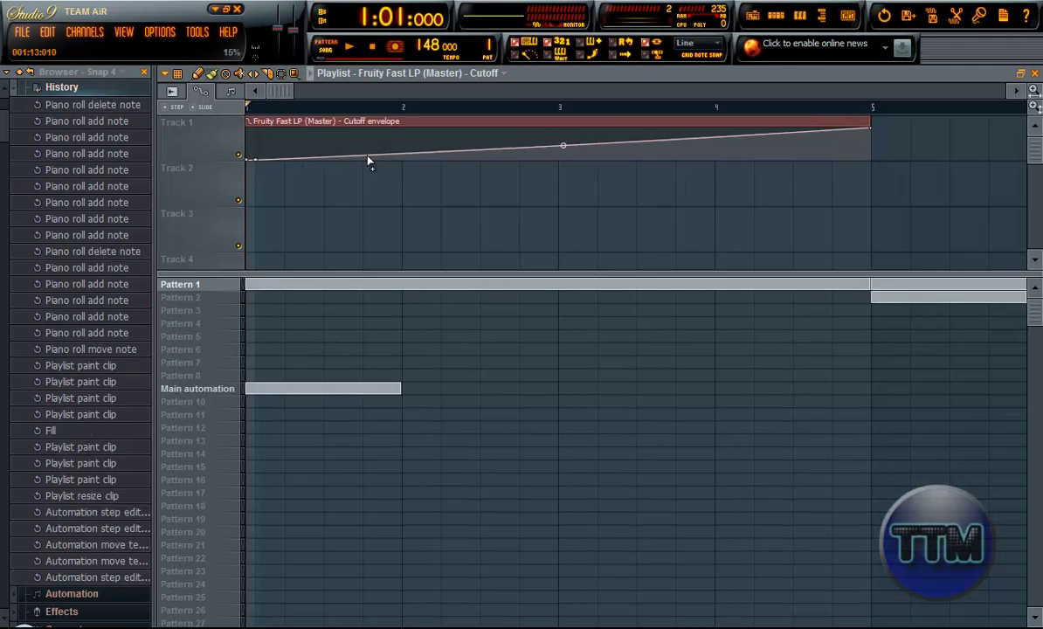
right_click(252, 158)
drag(562, 148, 566, 175)
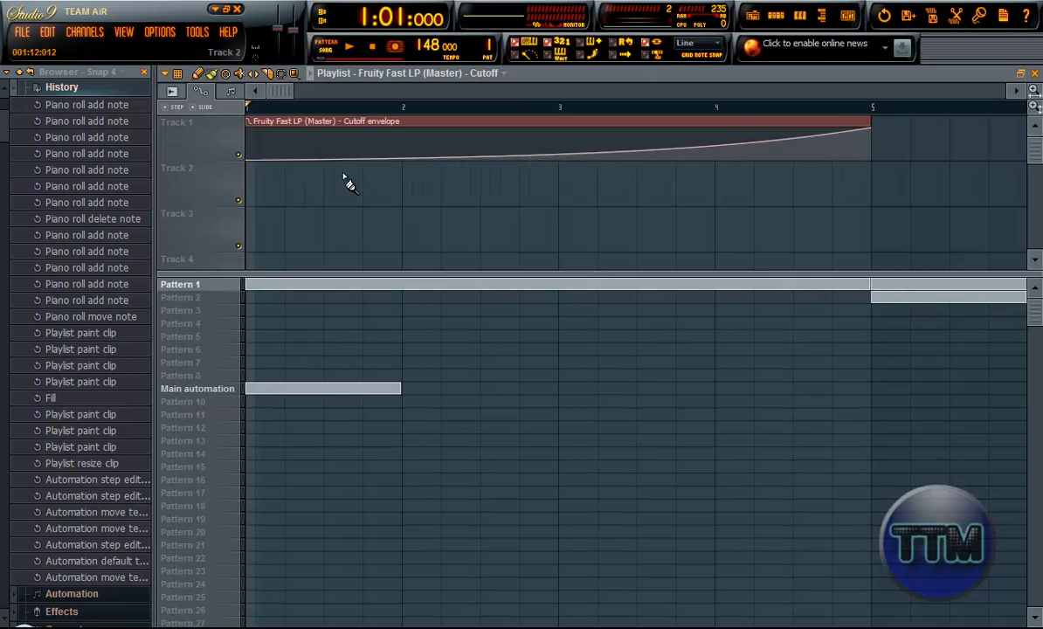
Add cutoff envelope points at bar 2 and just after bar 4, and raise both slightly above the original curve.
right_click(733, 147)
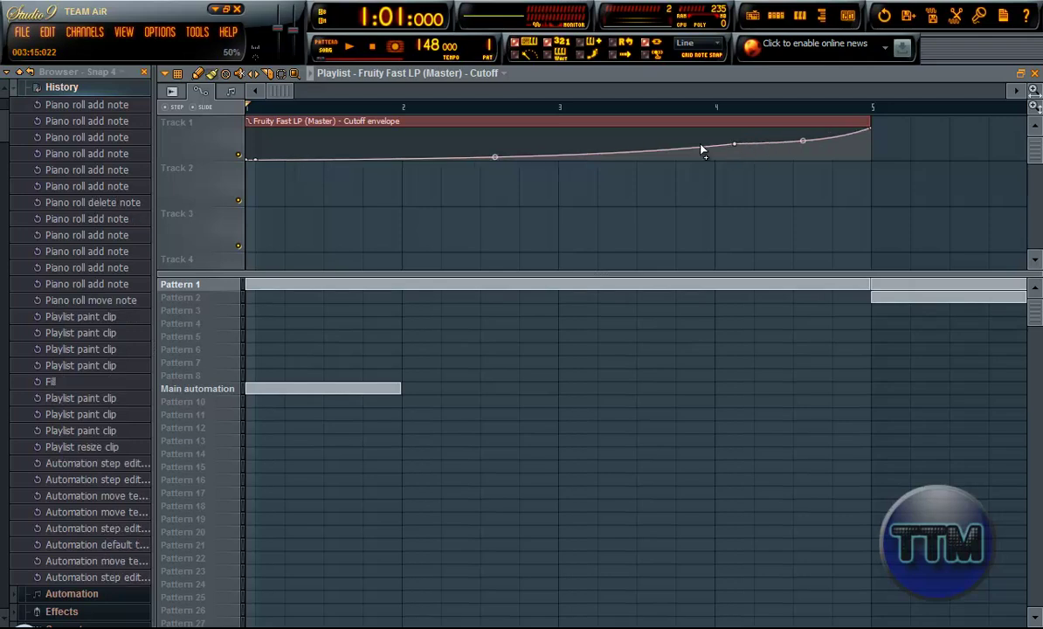
right_click(403, 162)
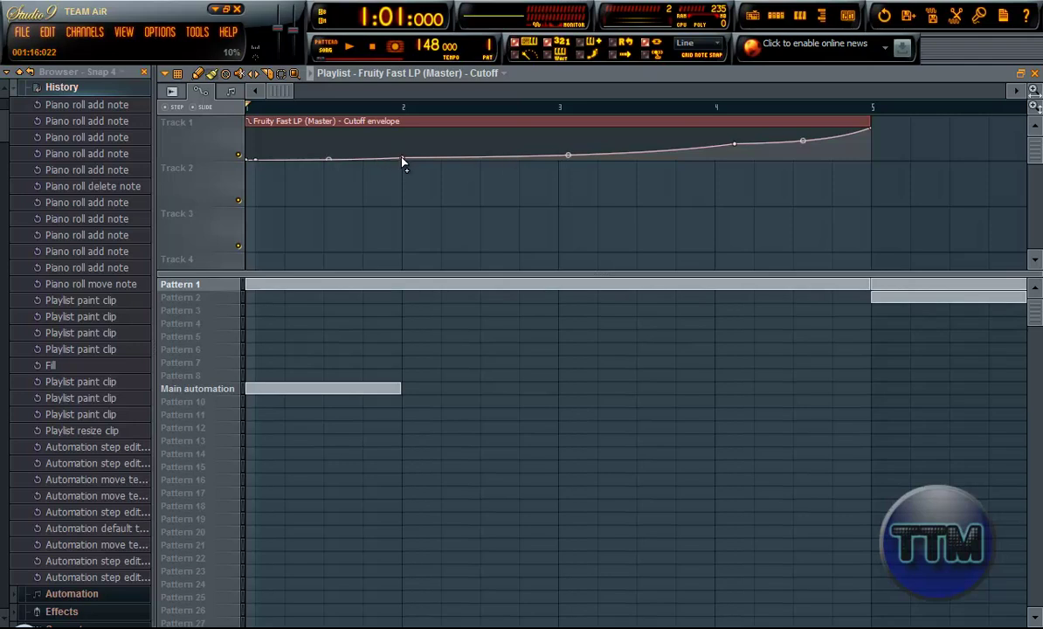
drag(403, 162, 402, 153)
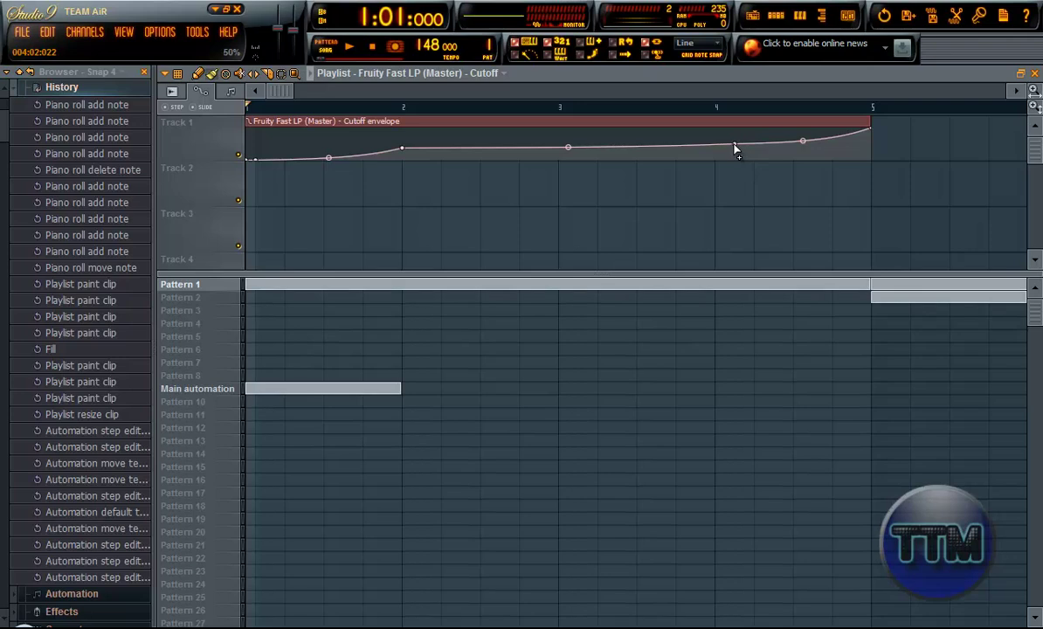
drag(734, 148, 734, 141)
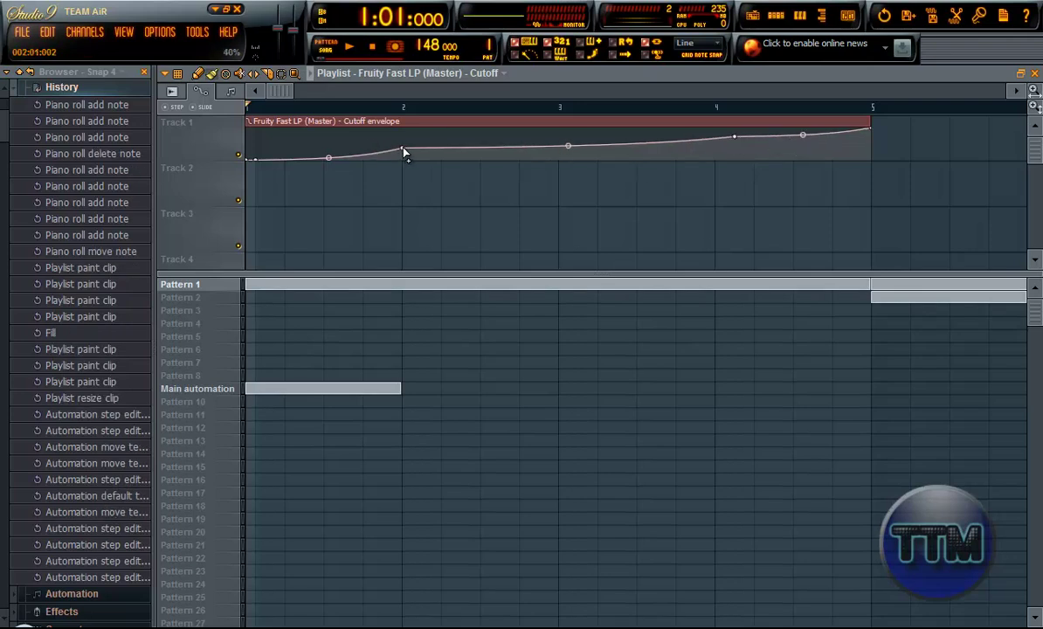
drag(402, 153, 402, 158)
Lower the point just after bar 4 and smooth the curve on both sides of it, giving the last segment 13% tension.
drag(564, 154, 557, 107)
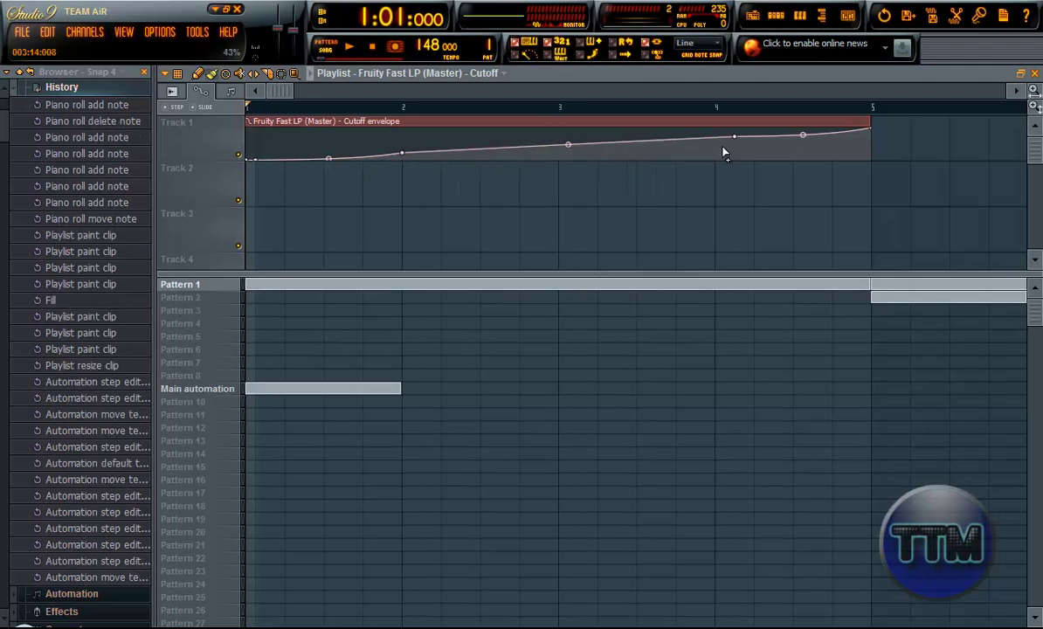
drag(807, 134, 803, 139)
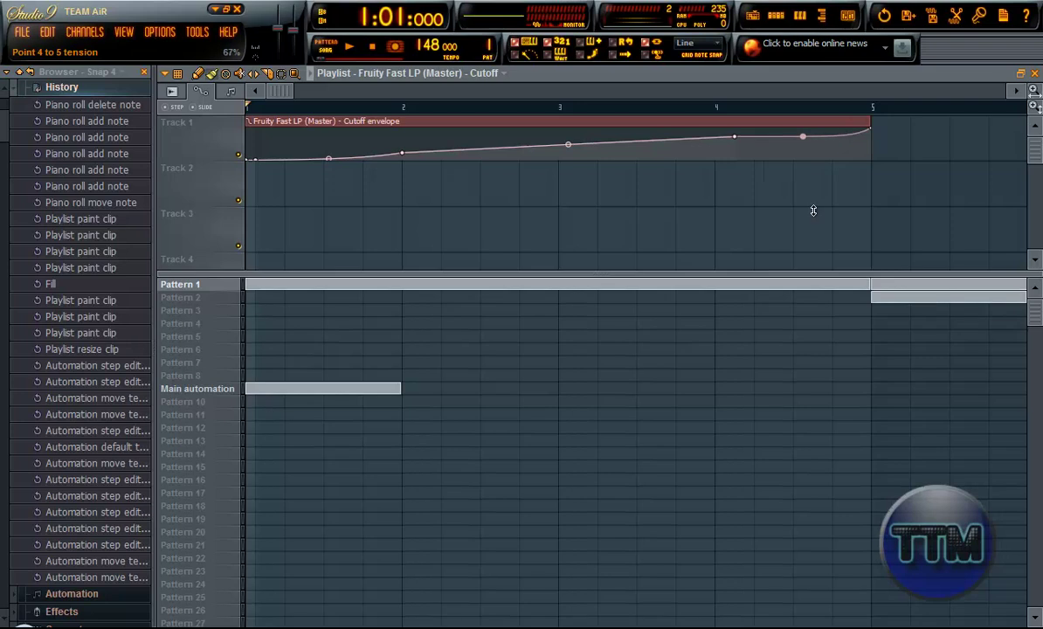
drag(734, 137, 734, 144)
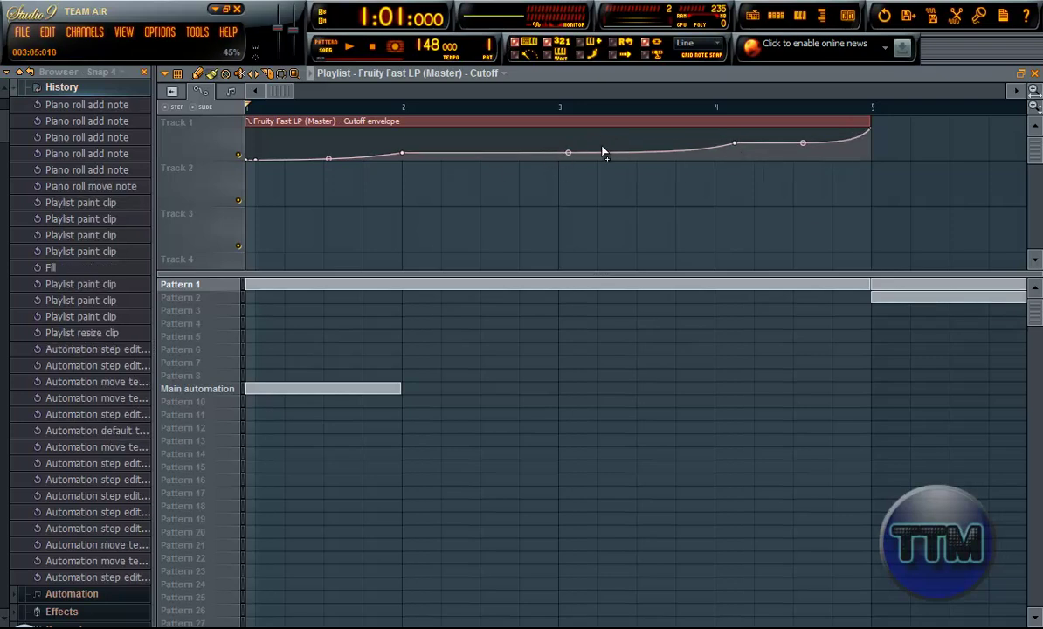
mouse_move(568, 157)
mouse_down()
mouse_move(567, 142)
mouse_move(568, 150)
mouse_up()
drag(802, 142, 802, 137)
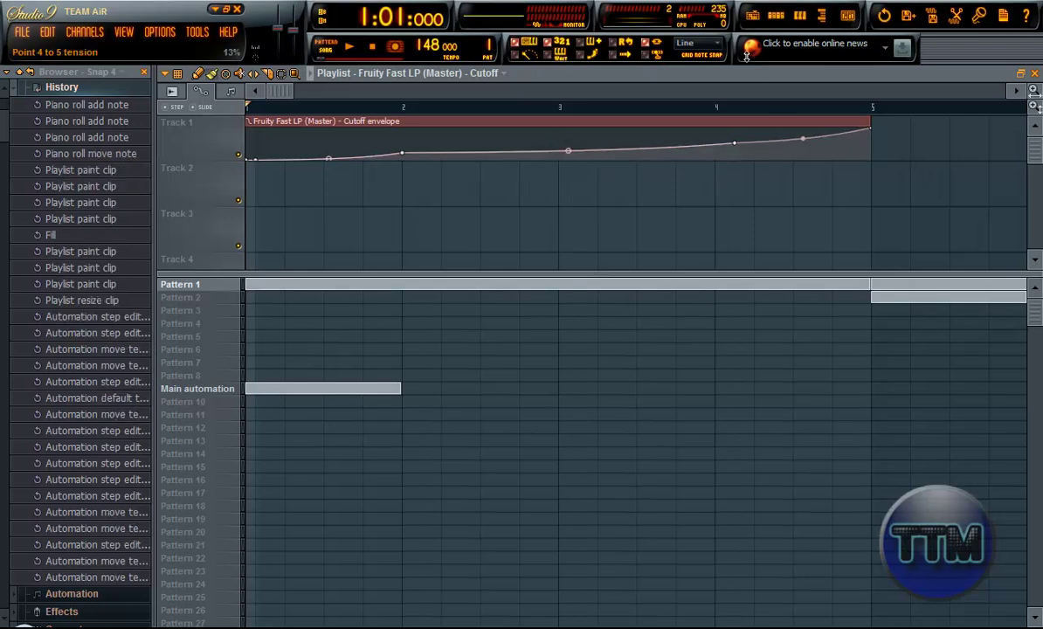